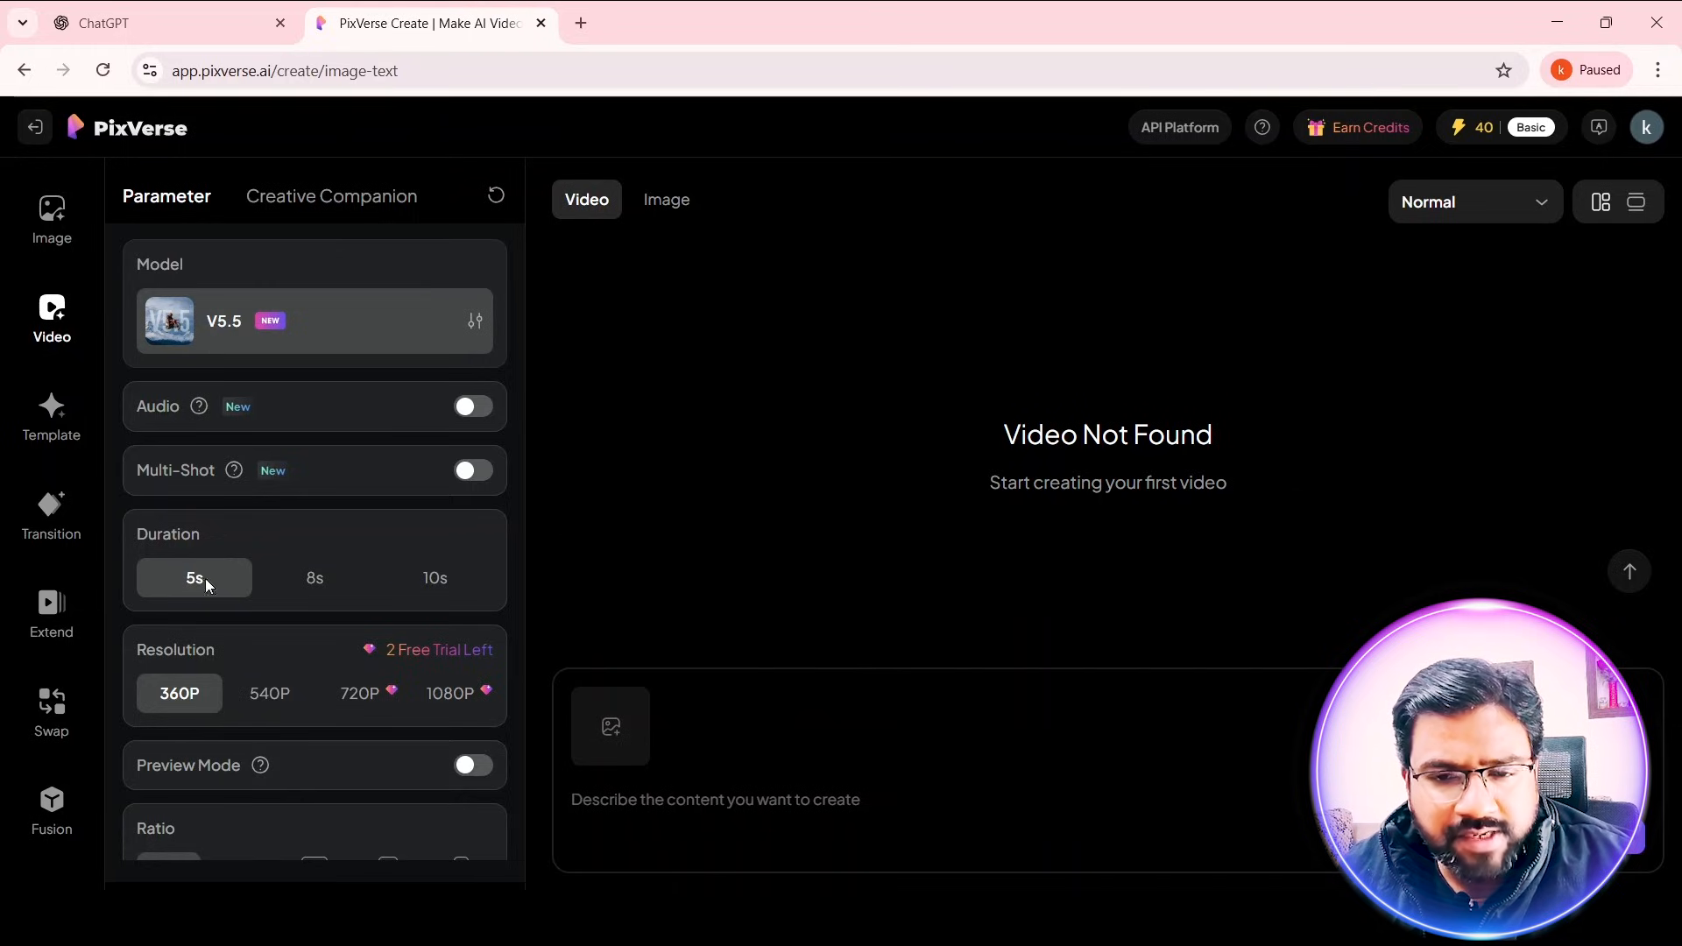
Step: Open the Swap tool and upload the local video of the men walking in the desert as the source clip
{"action": "scroll", "coordinate": [52, 536], "scroll_direction": "down", "scroll_amount": 2}
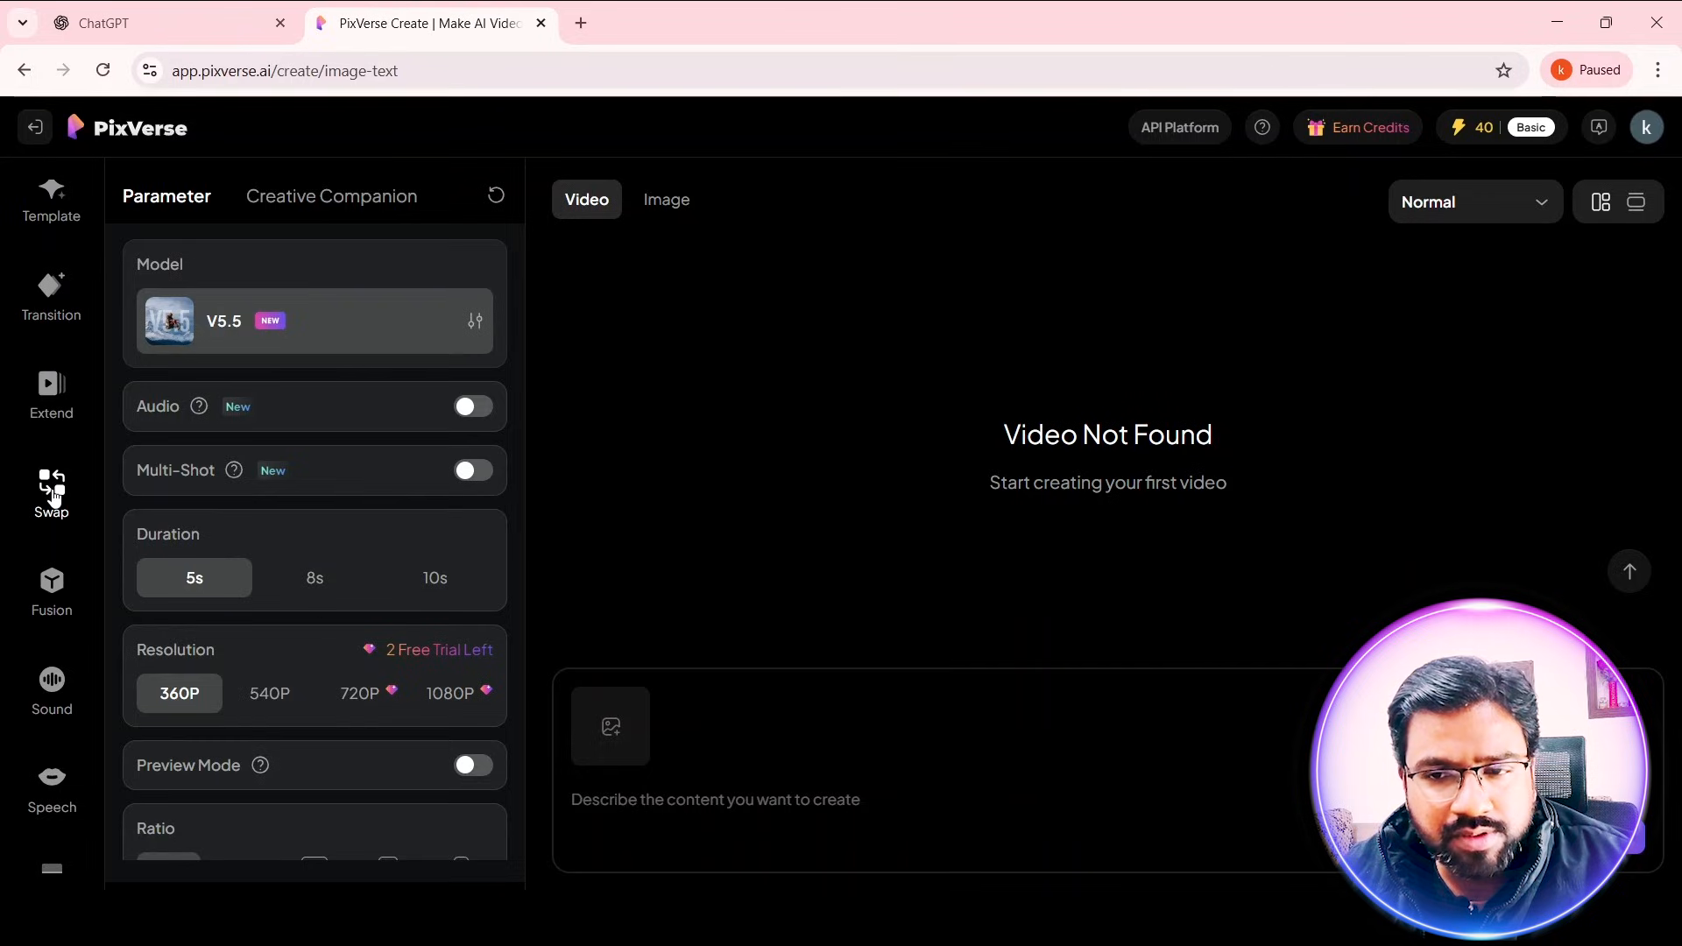
{"action": "left_click", "coordinate": [53, 496]}
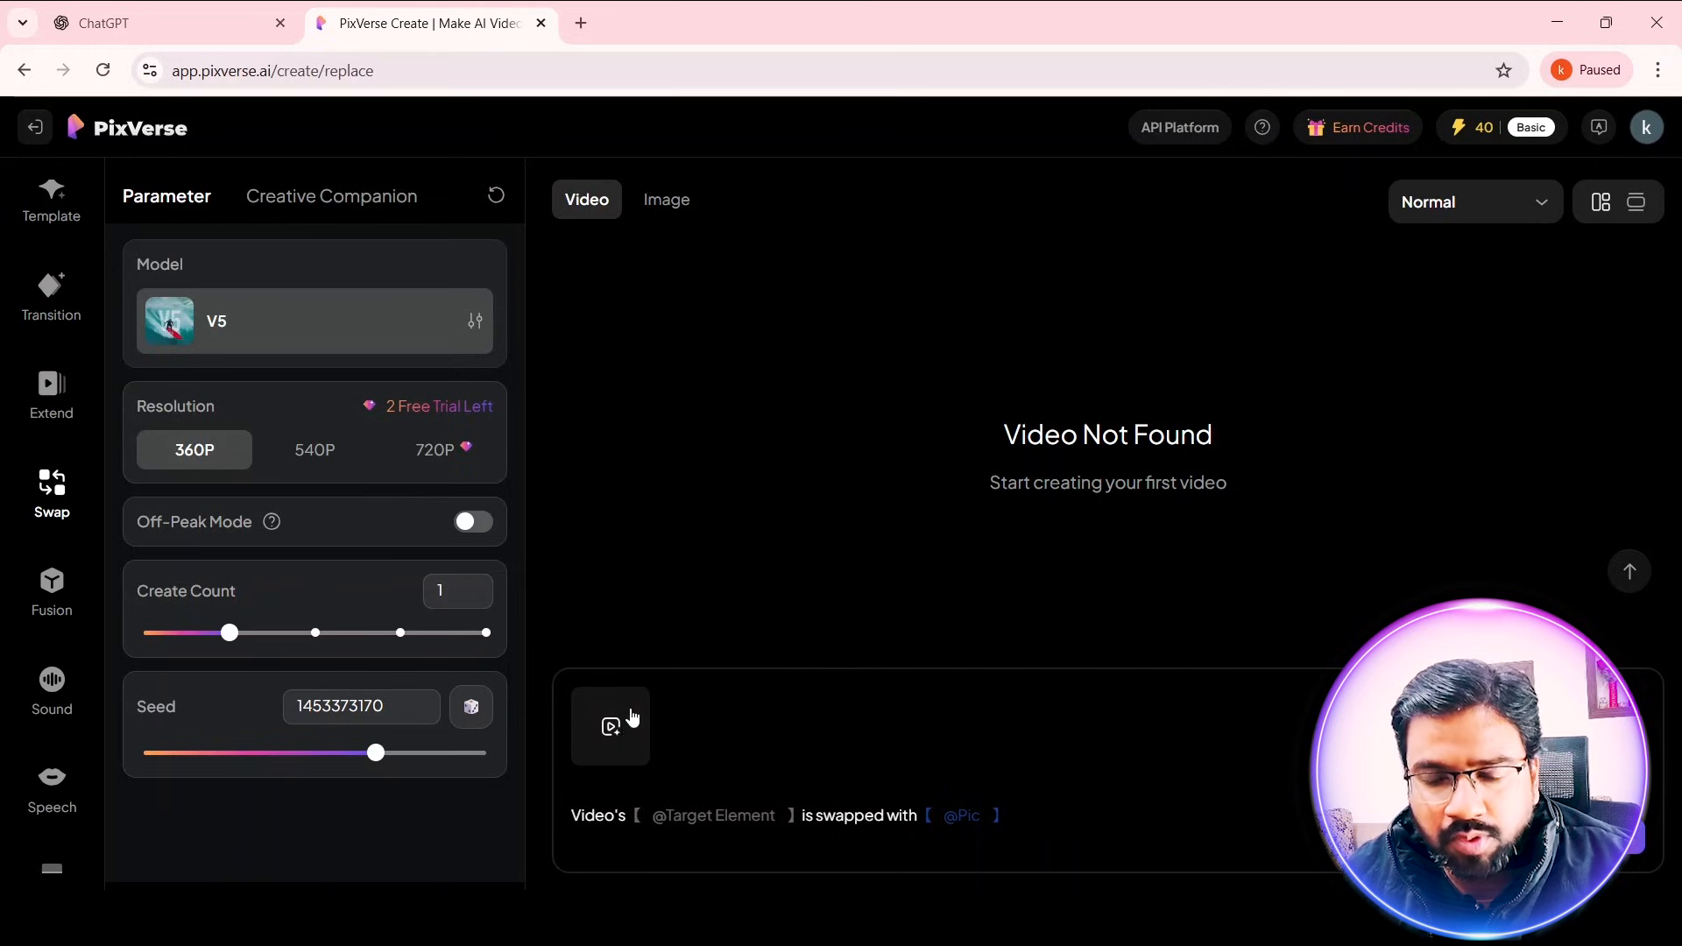
{"action": "mouse_move", "coordinate": [611, 728]}
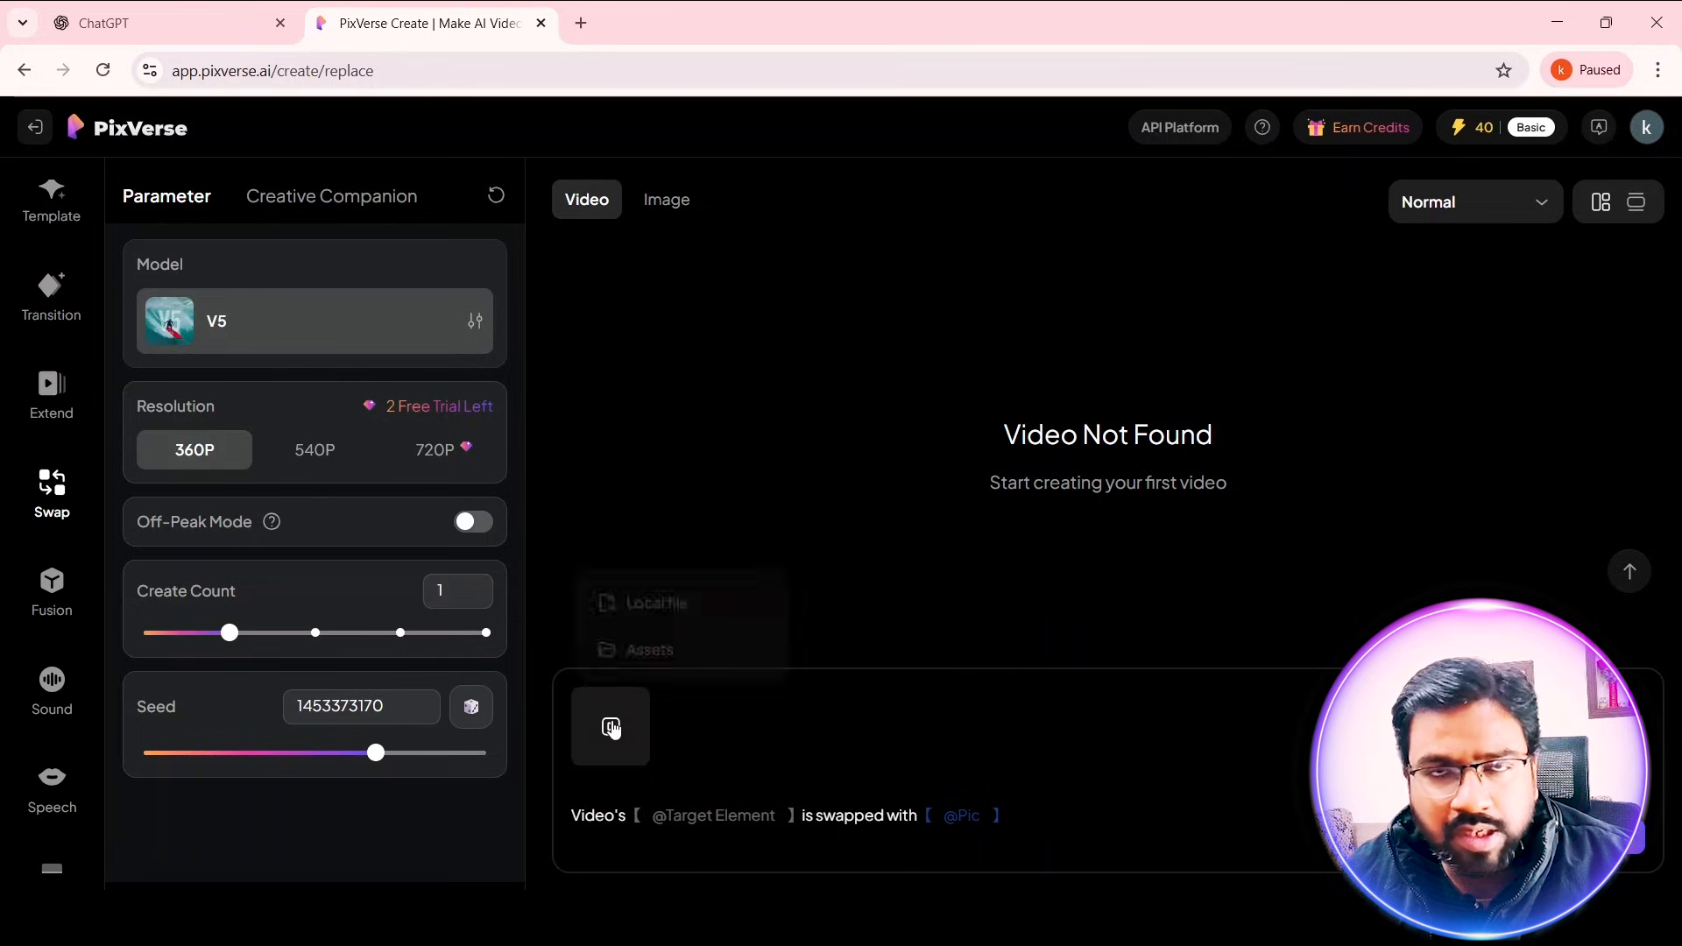
{"action": "left_click", "coordinate": [655, 596]}
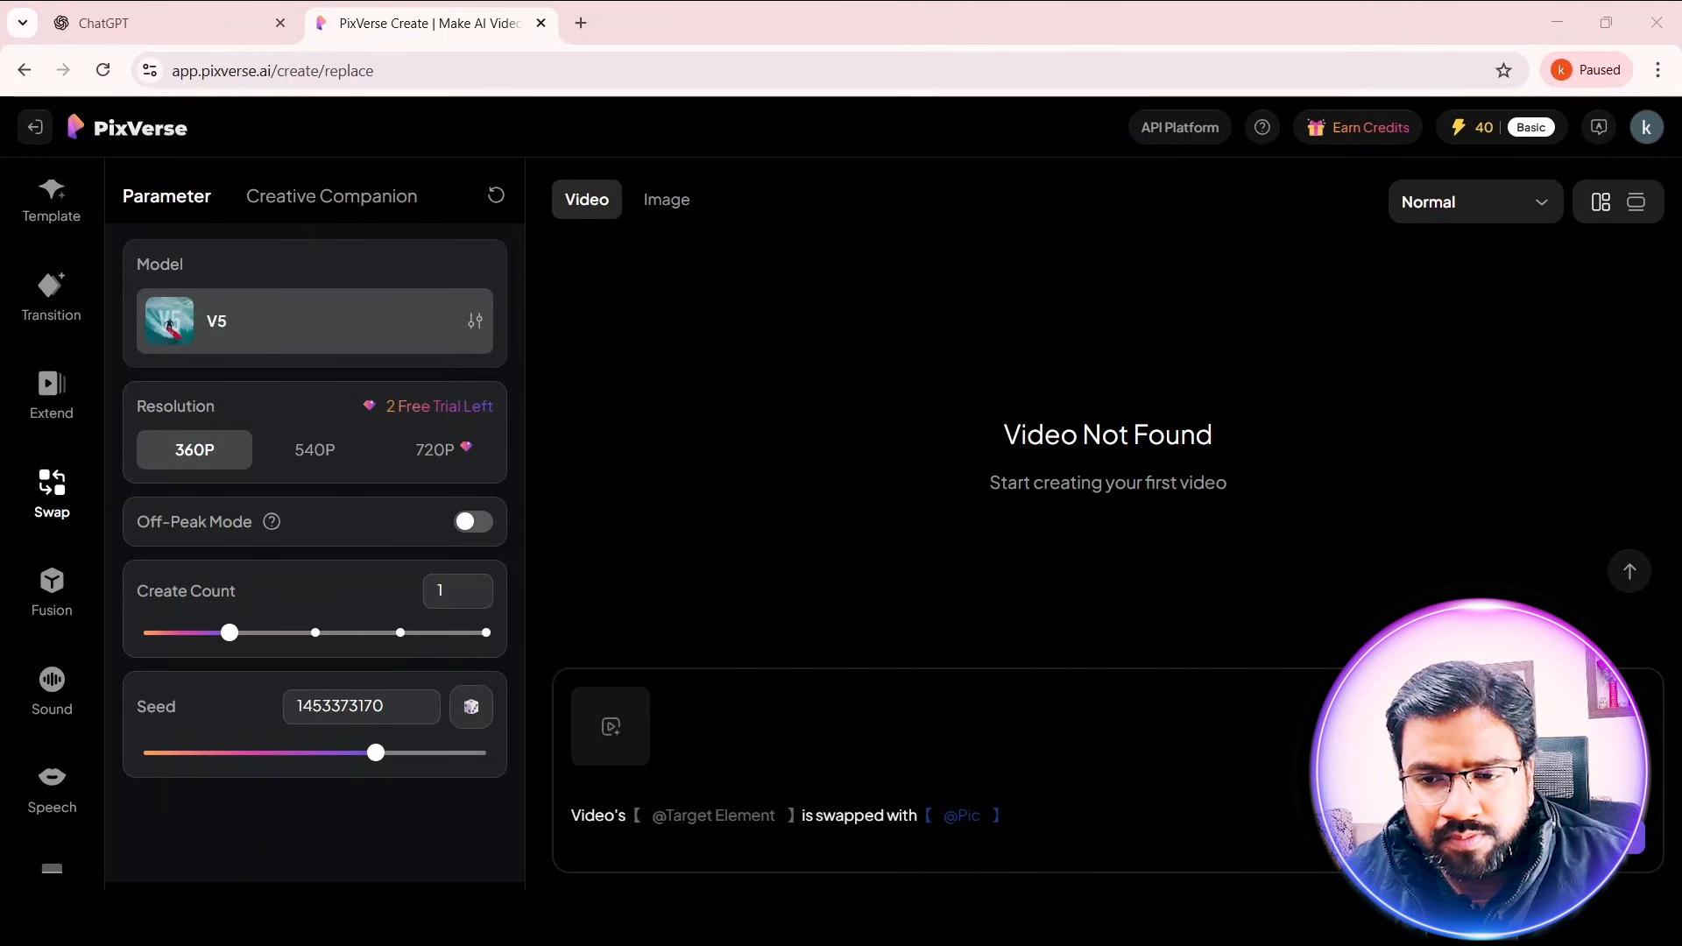
{"action": "left_click", "coordinate": [642, 604]}
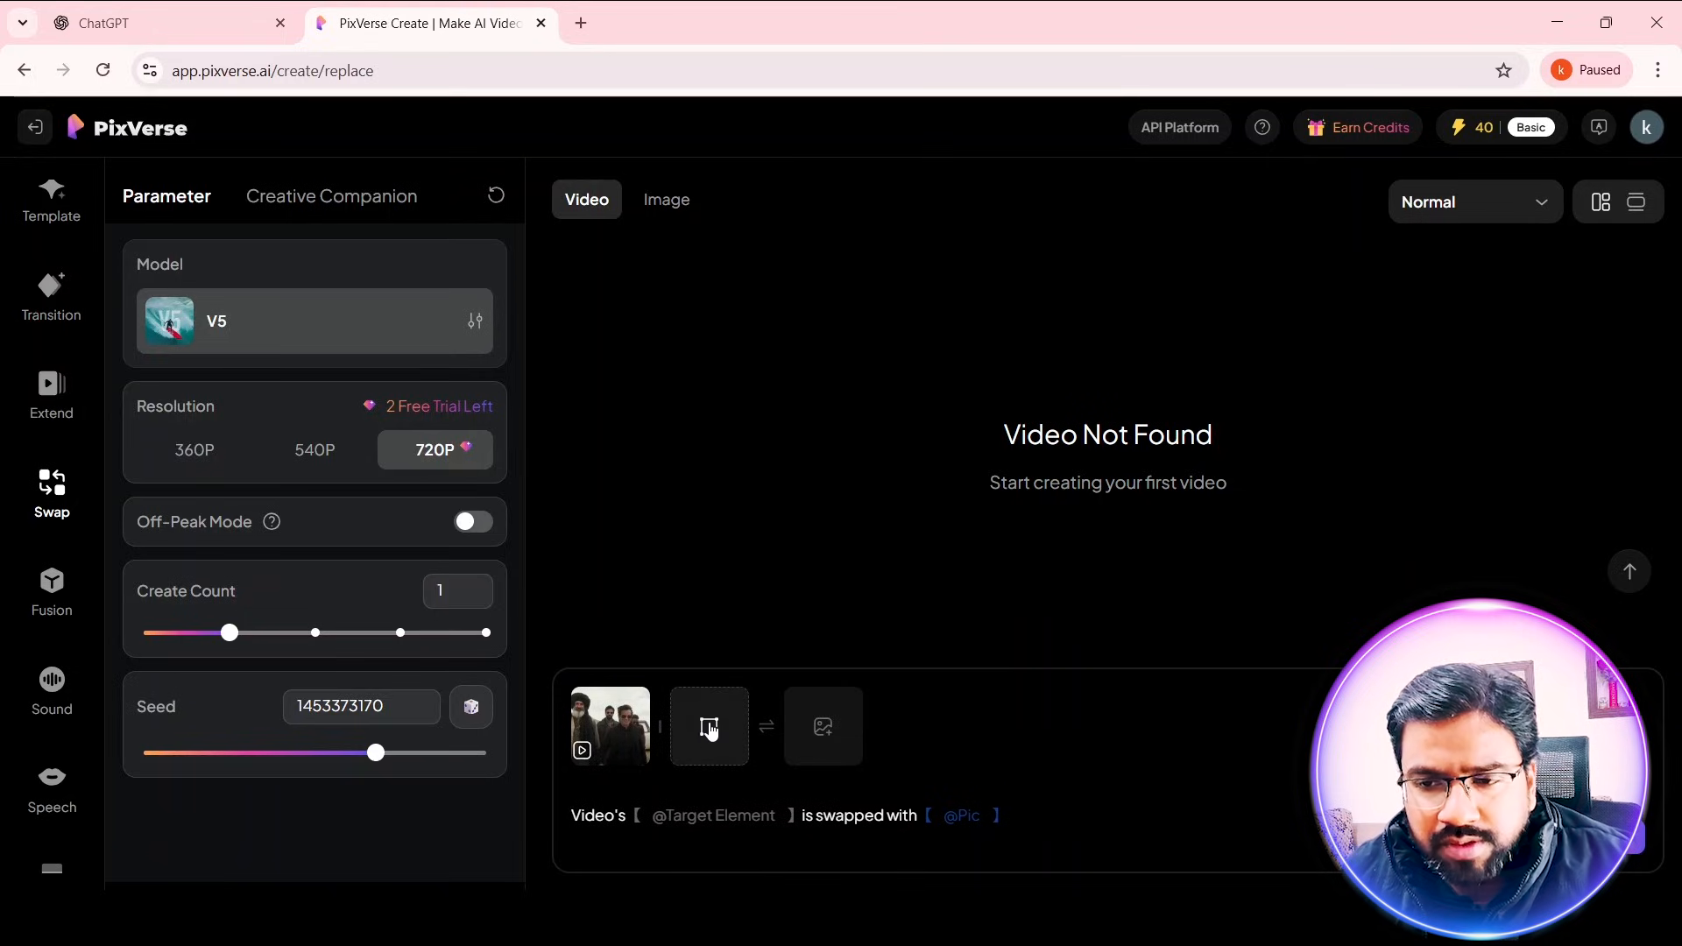
Step: Choose person2, the man in black with sunglasses, as the only target element to replace and save the selection
{"action": "left_click", "coordinate": [709, 729]}
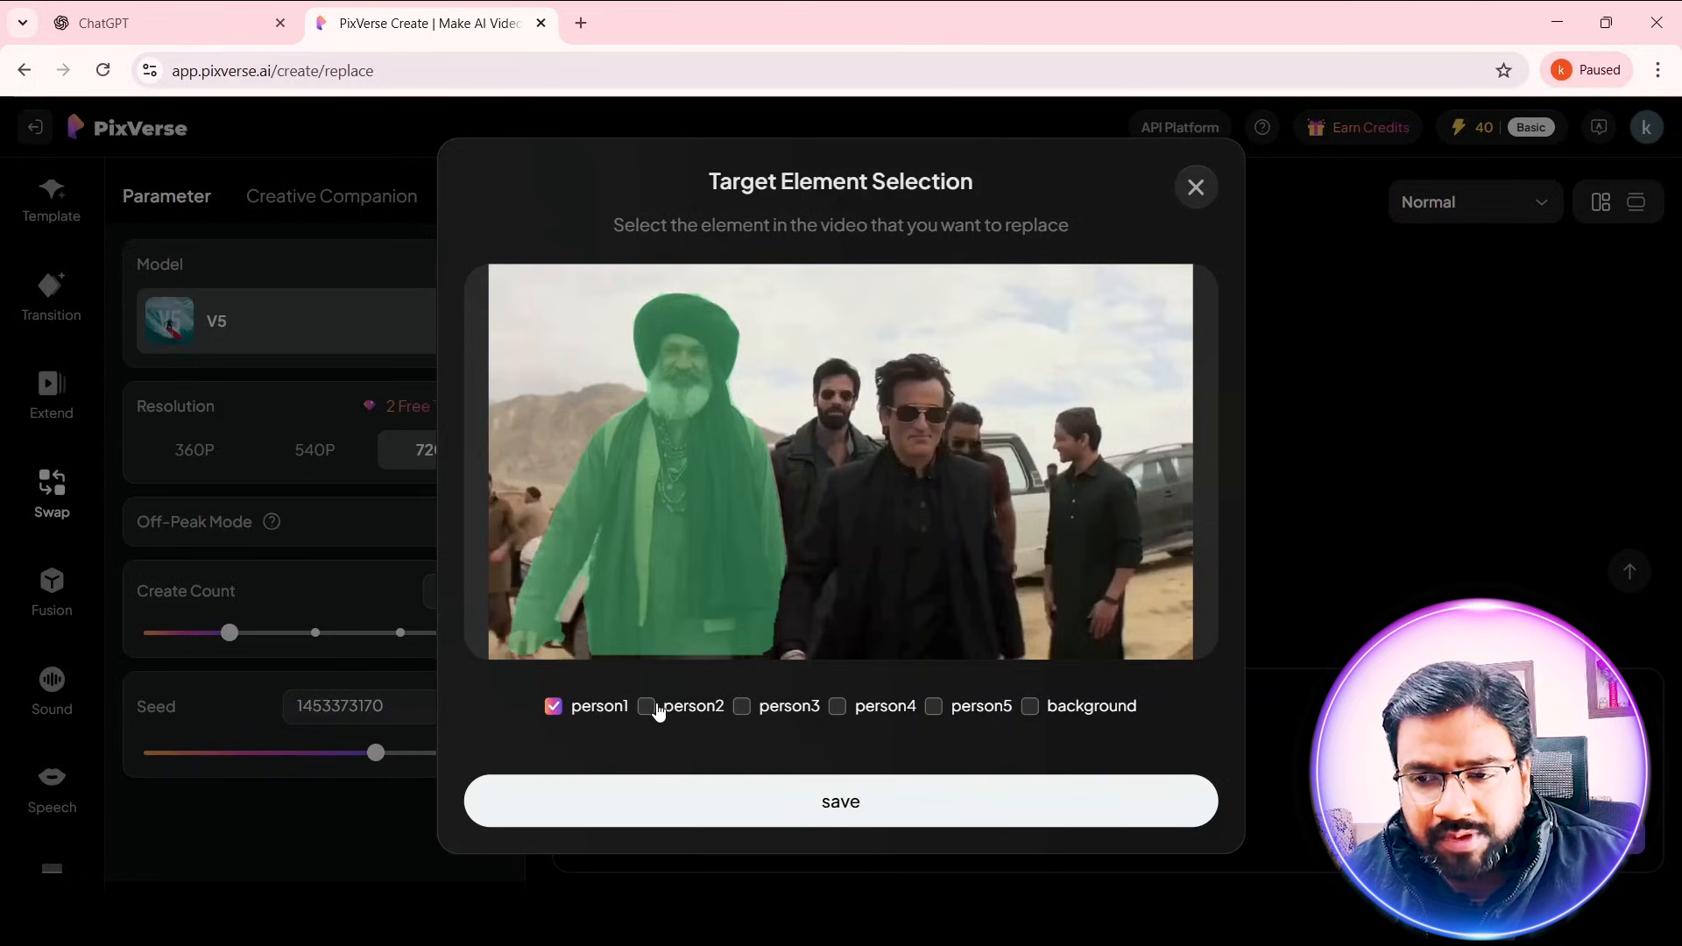
{"action": "left_click", "coordinate": [646, 708]}
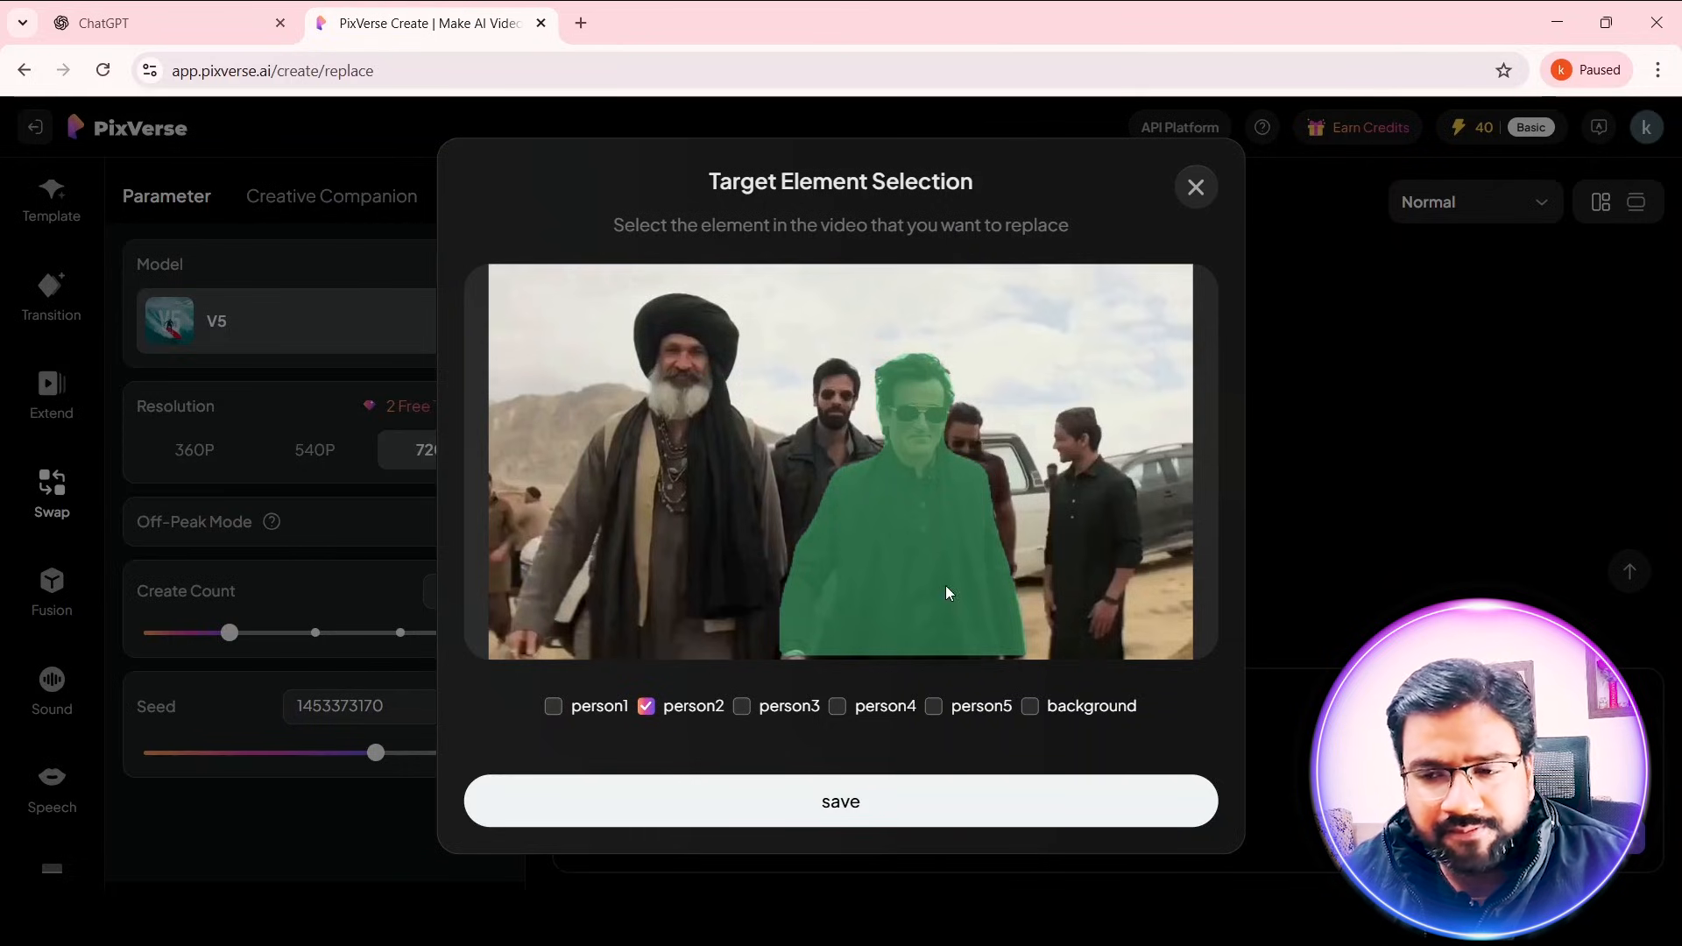
{"action": "left_click", "coordinate": [870, 799]}
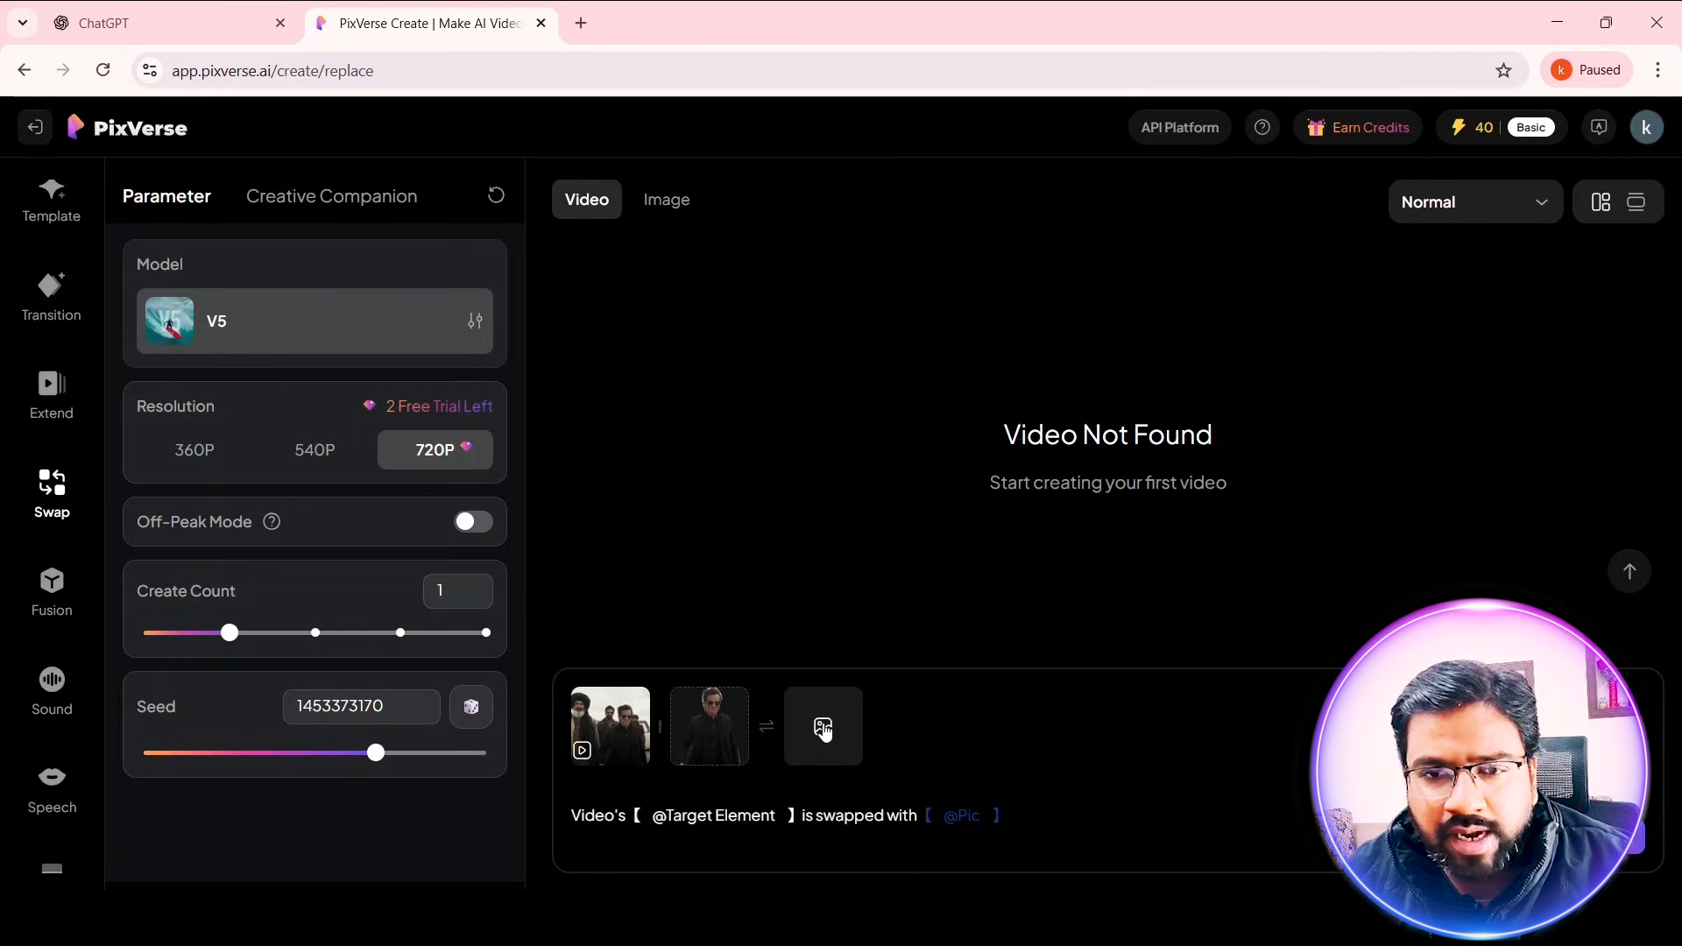
Step: Upload the photo of the man in the light blue suit as the replacement picture for the swap
{"action": "left_click", "coordinate": [823, 728]}
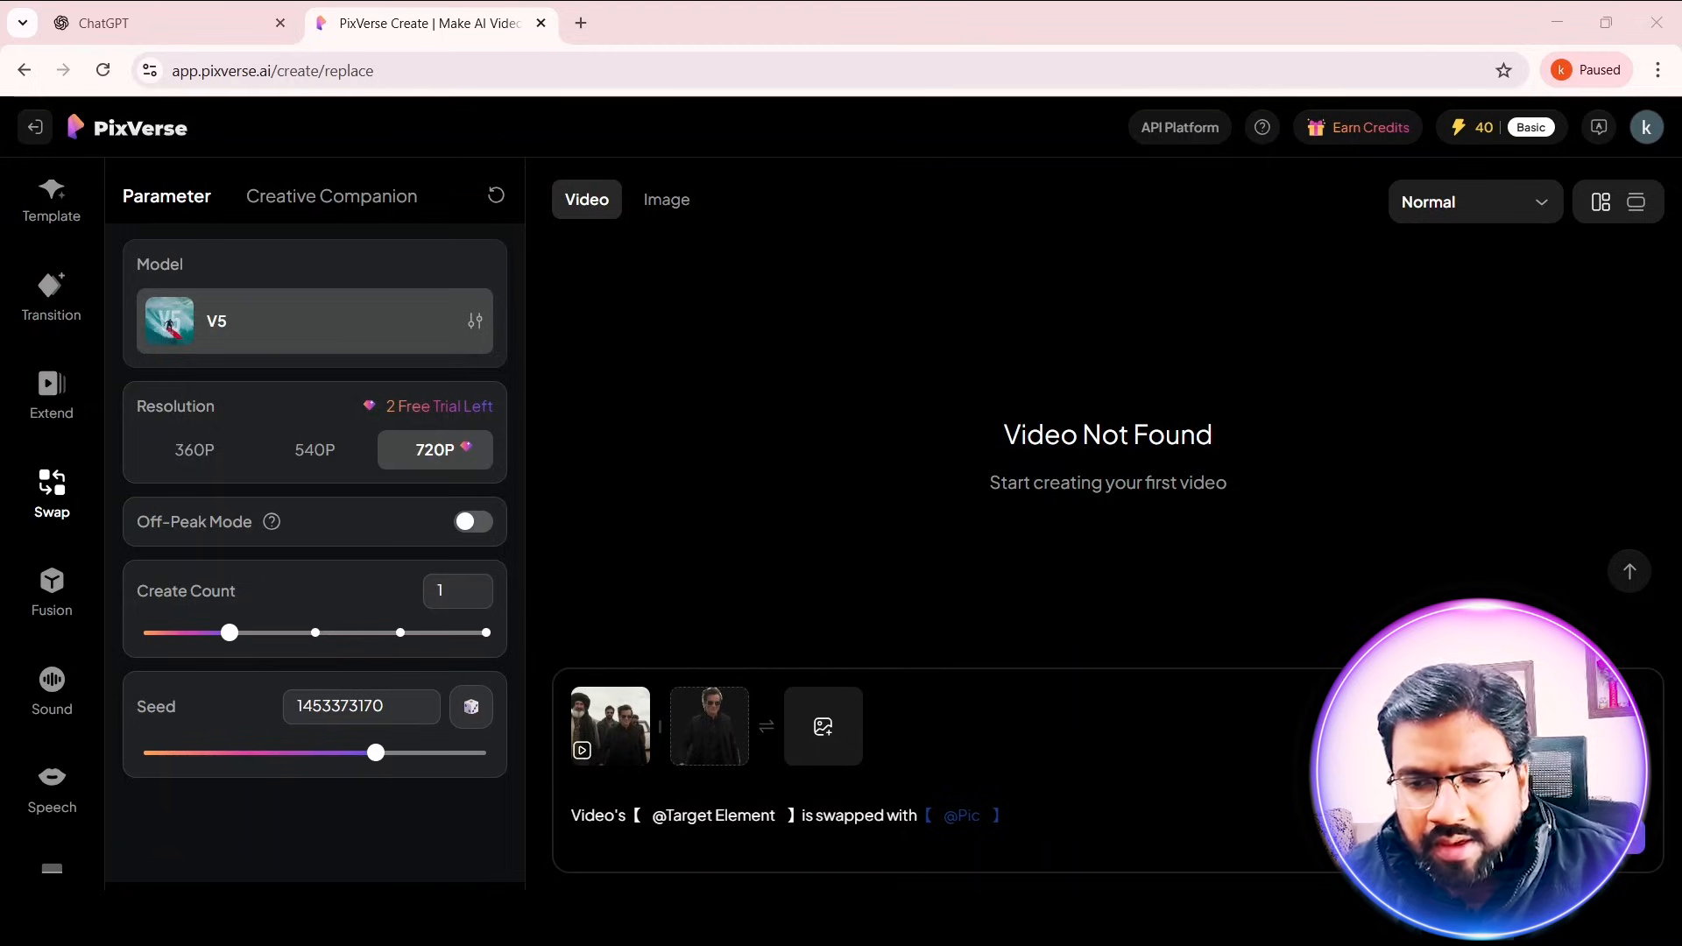
{"action": "double_click", "coordinate": [490, 551]}
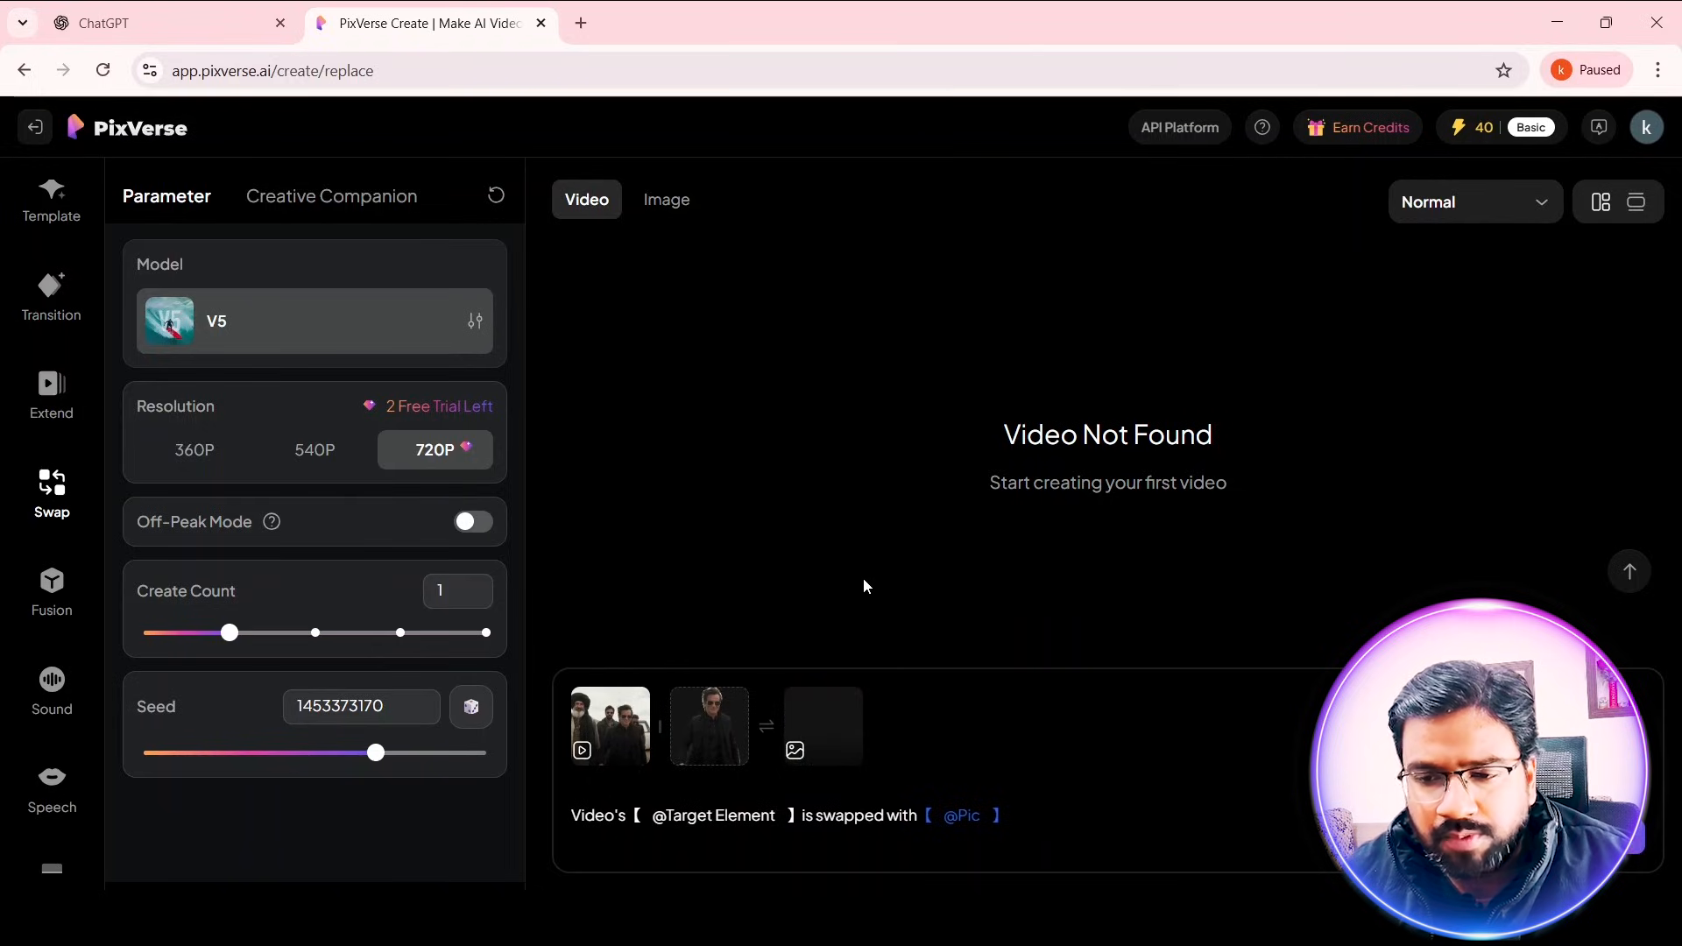
{"action": "mouse_move", "coordinate": [829, 725]}
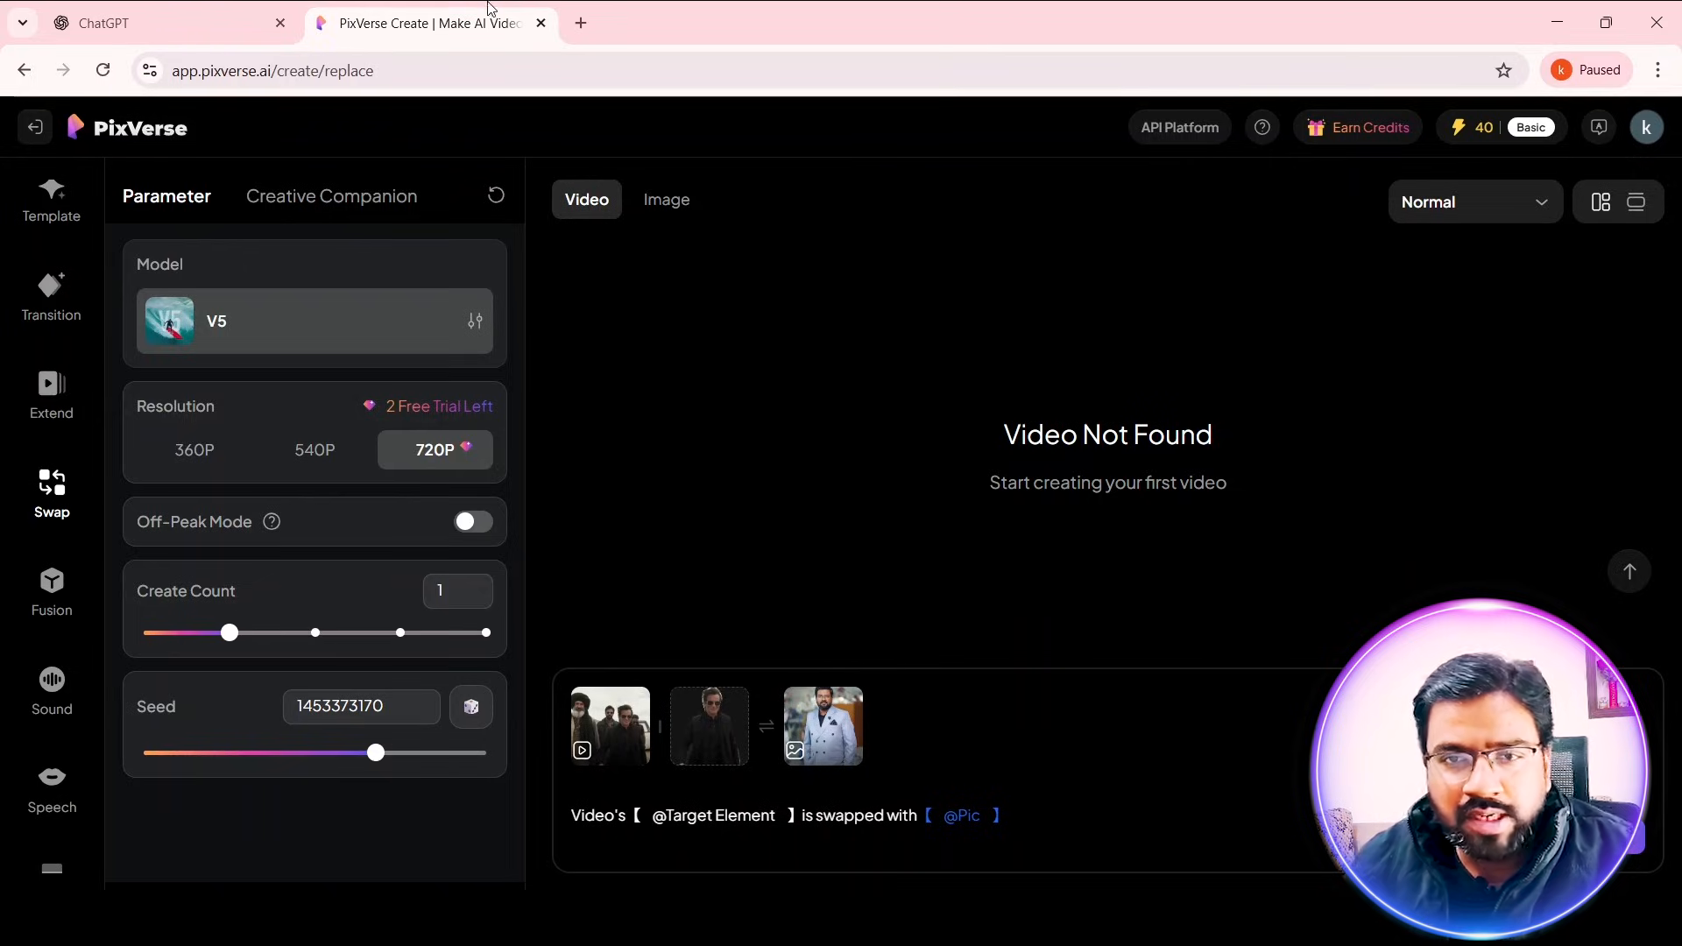
Step: Search the web for "Kling ai tool" in a new browser tab and open the Kling AI site
{"action": "left_click", "coordinate": [582, 22]}
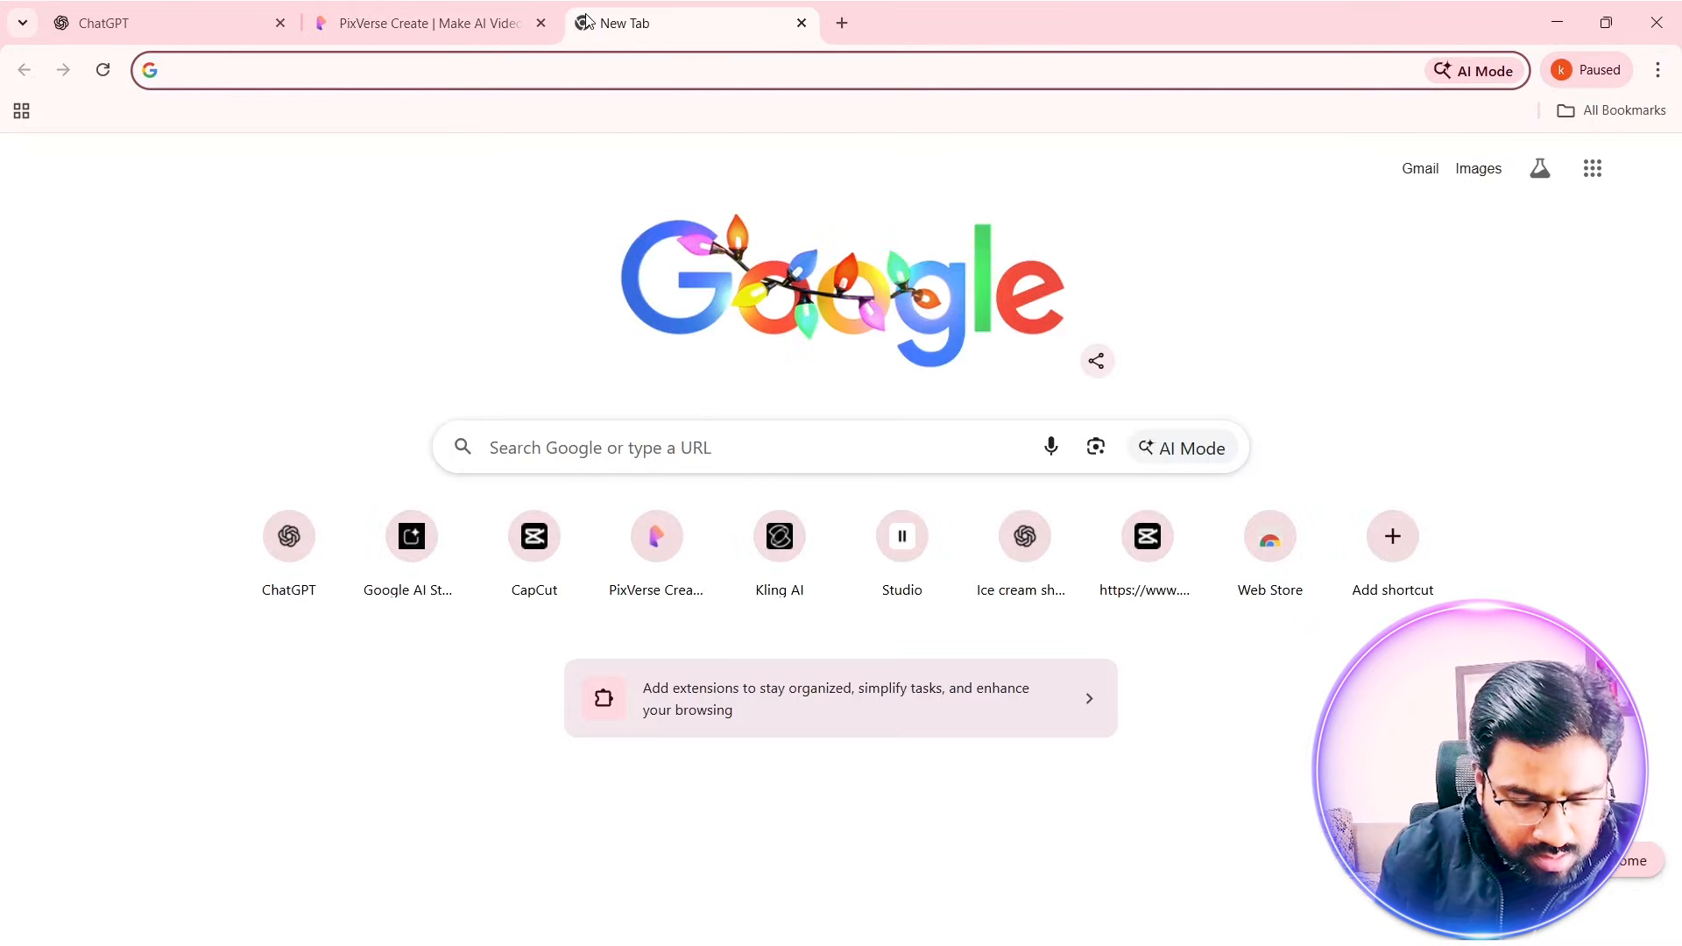
{"action": "type", "text": "Kling ai tool"}
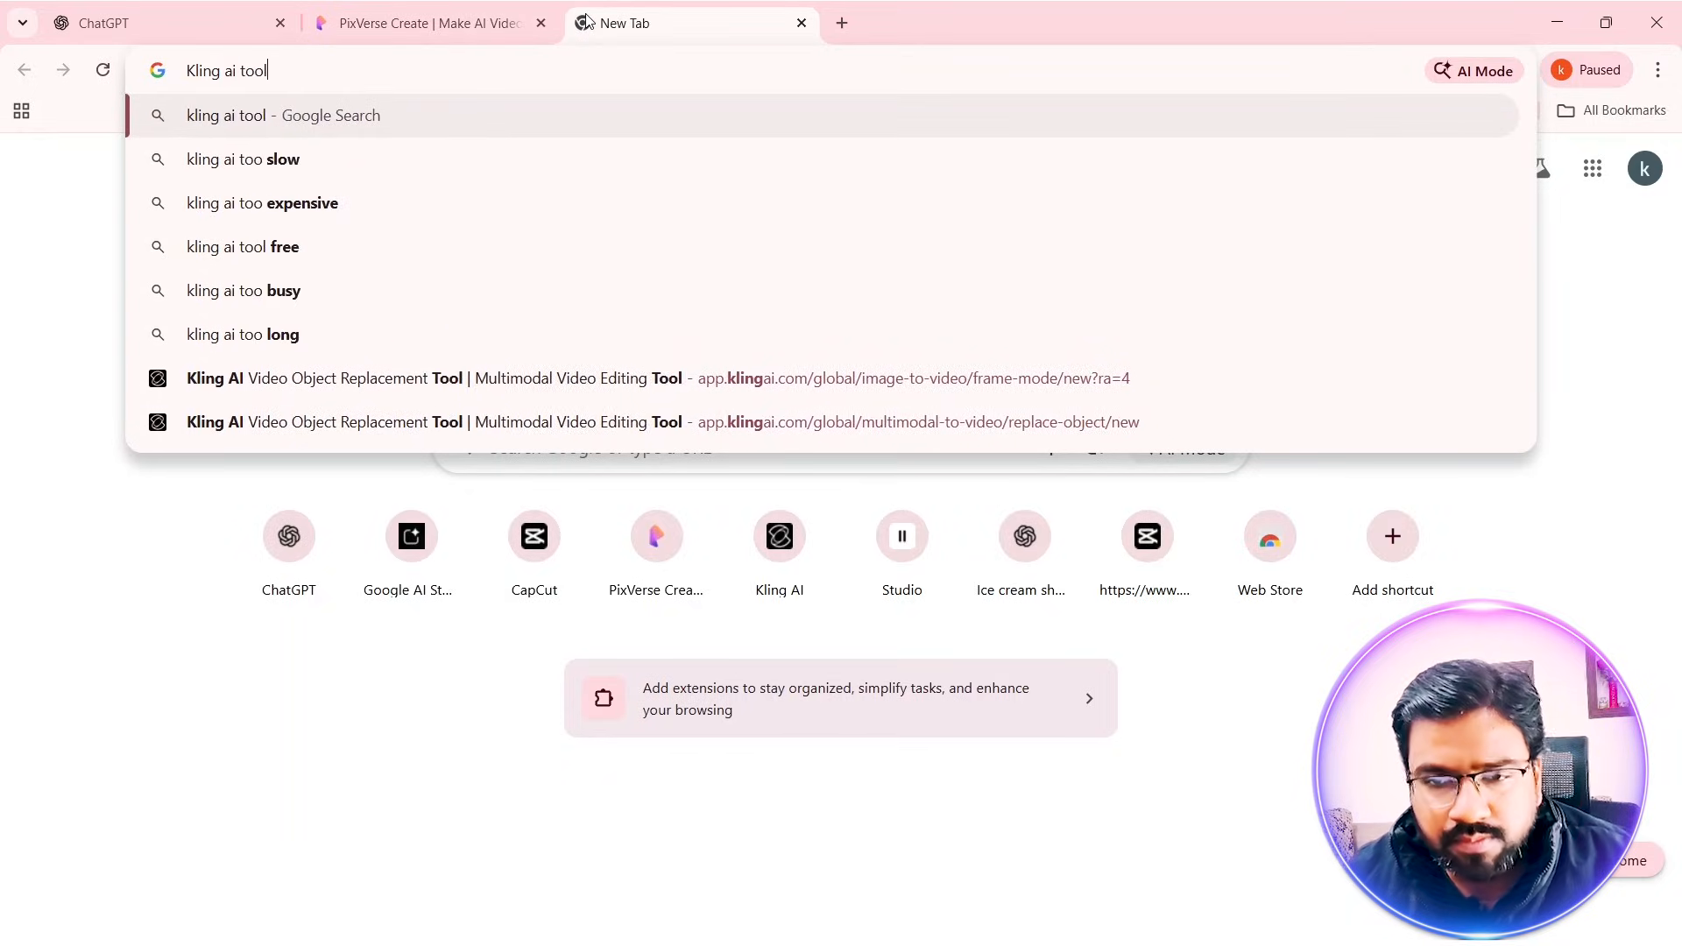
{"action": "key", "text": "Return"}
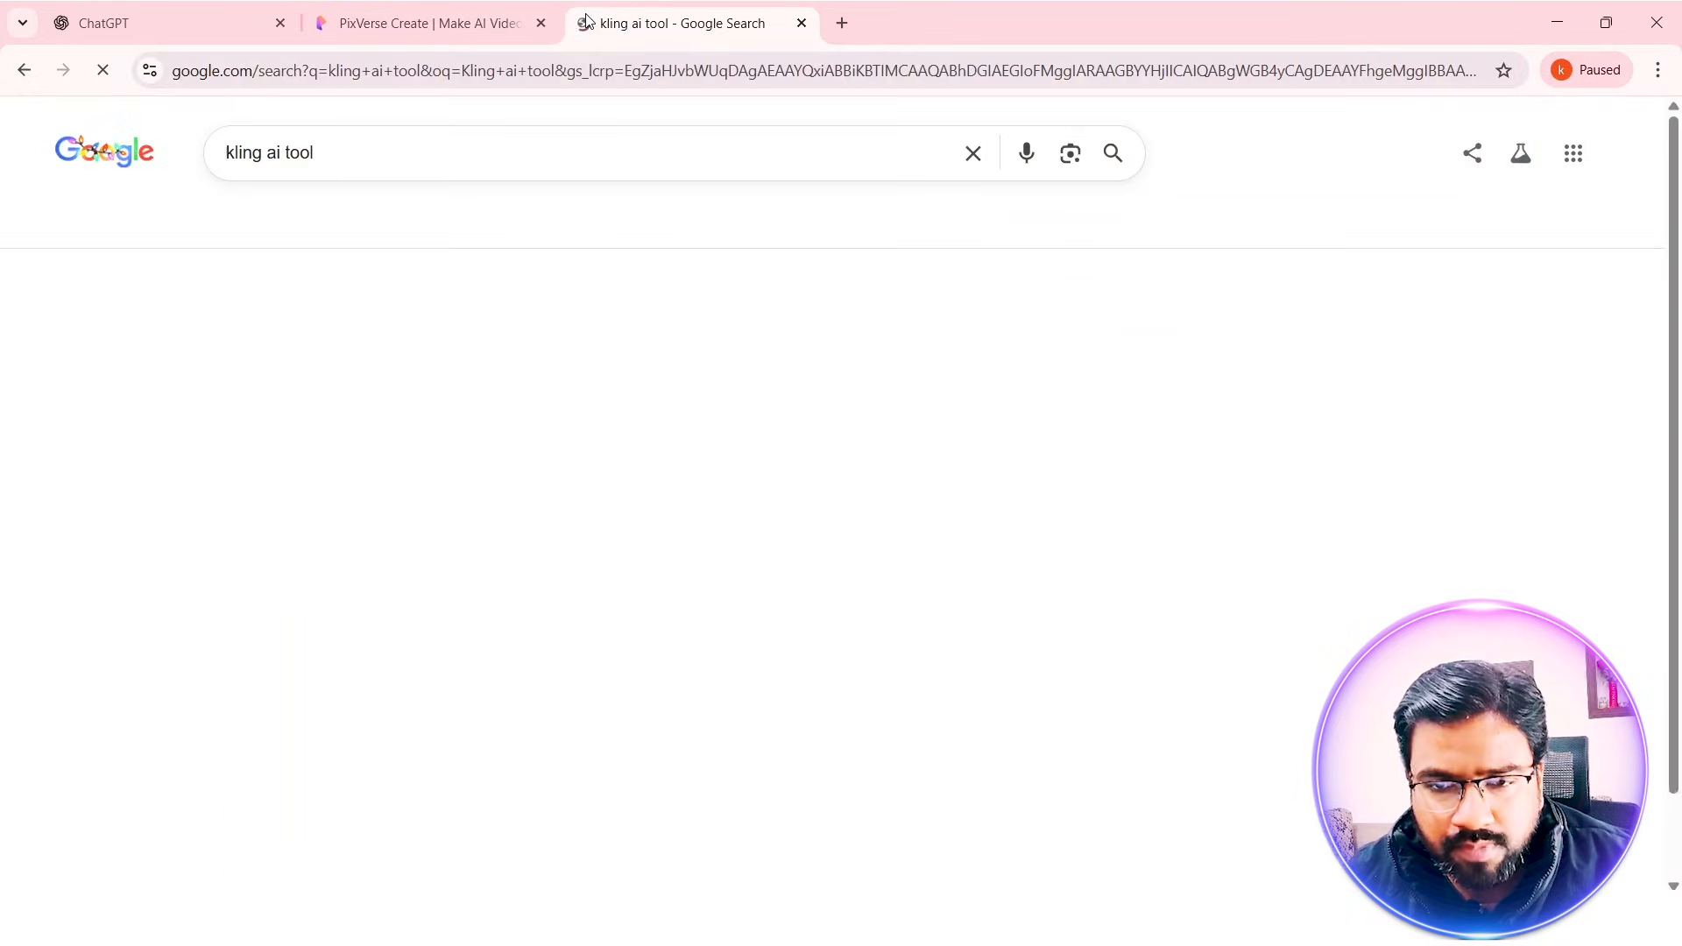
{"action": "left_click", "coordinate": [290, 422]}
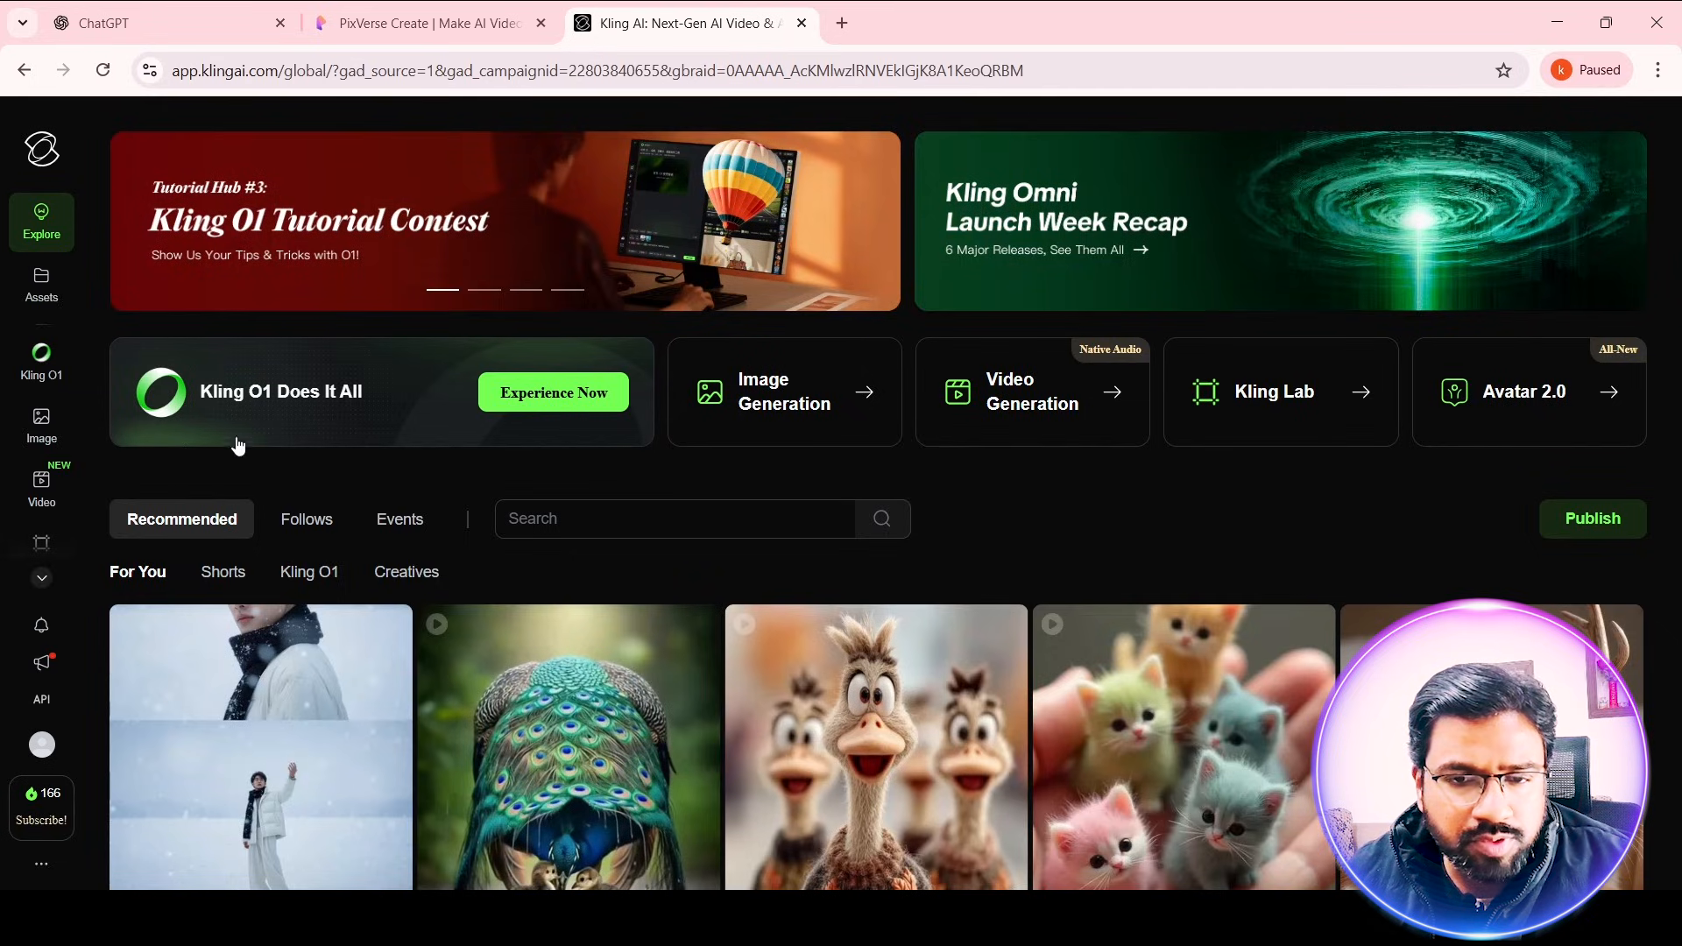
Step: Open the Multi-Elements mode of the AI Video Generator and upload Sec five.mp4 as the video to edit
{"action": "left_click", "coordinate": [43, 490]}
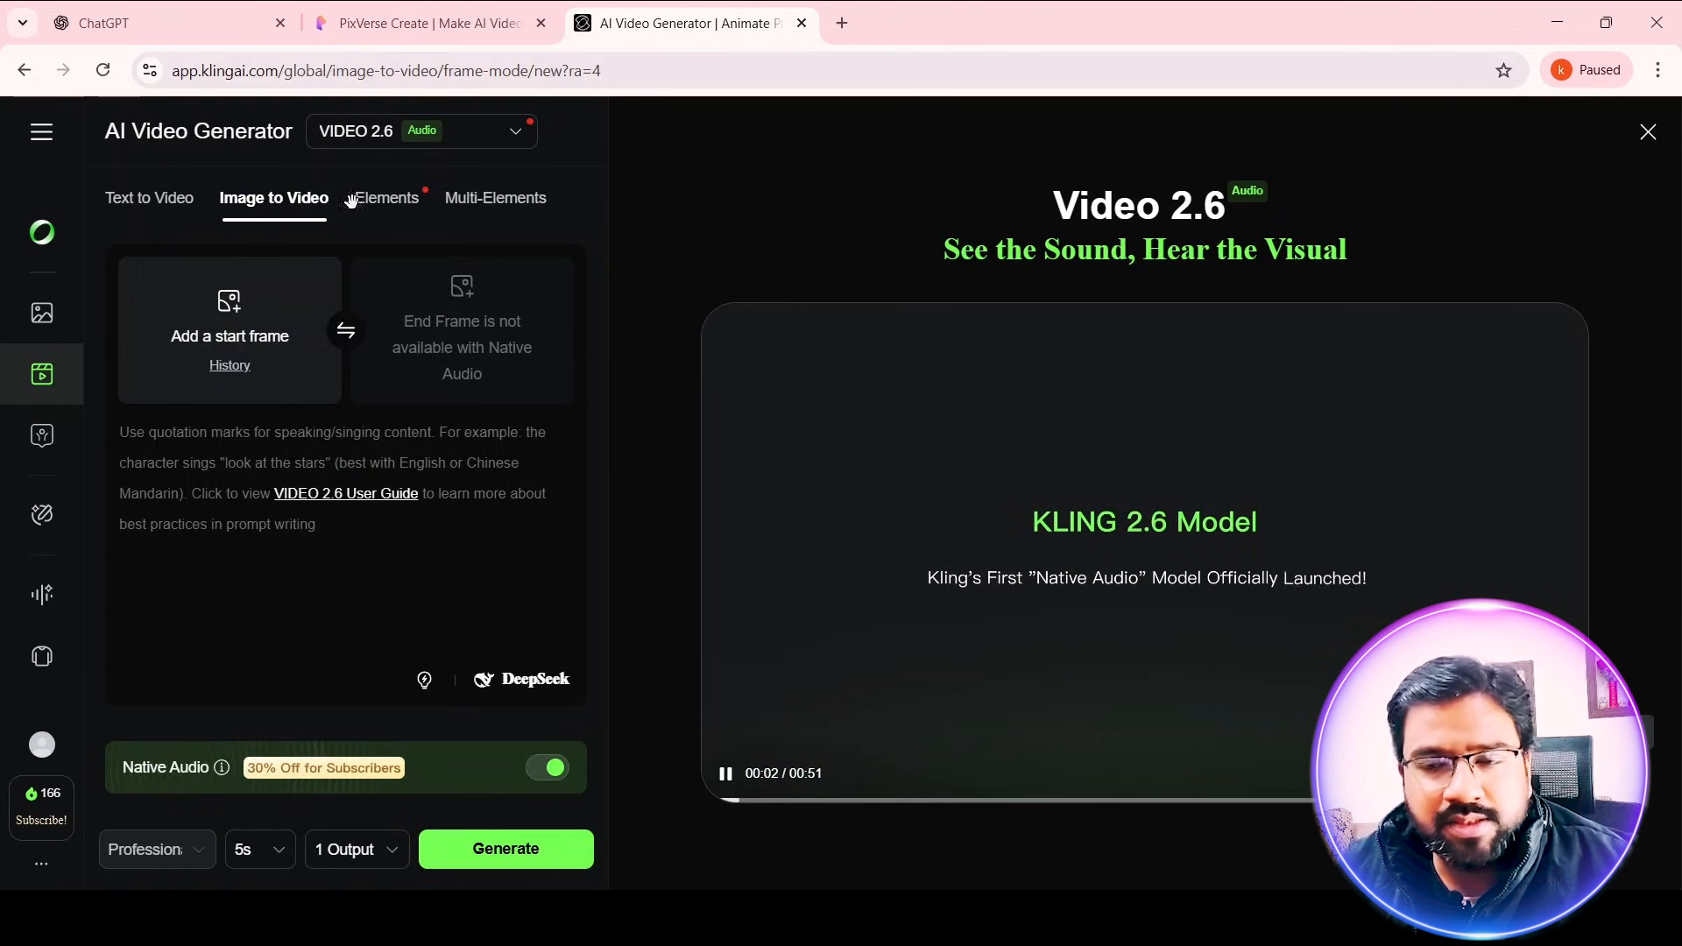
{"action": "left_click", "coordinate": [496, 203]}
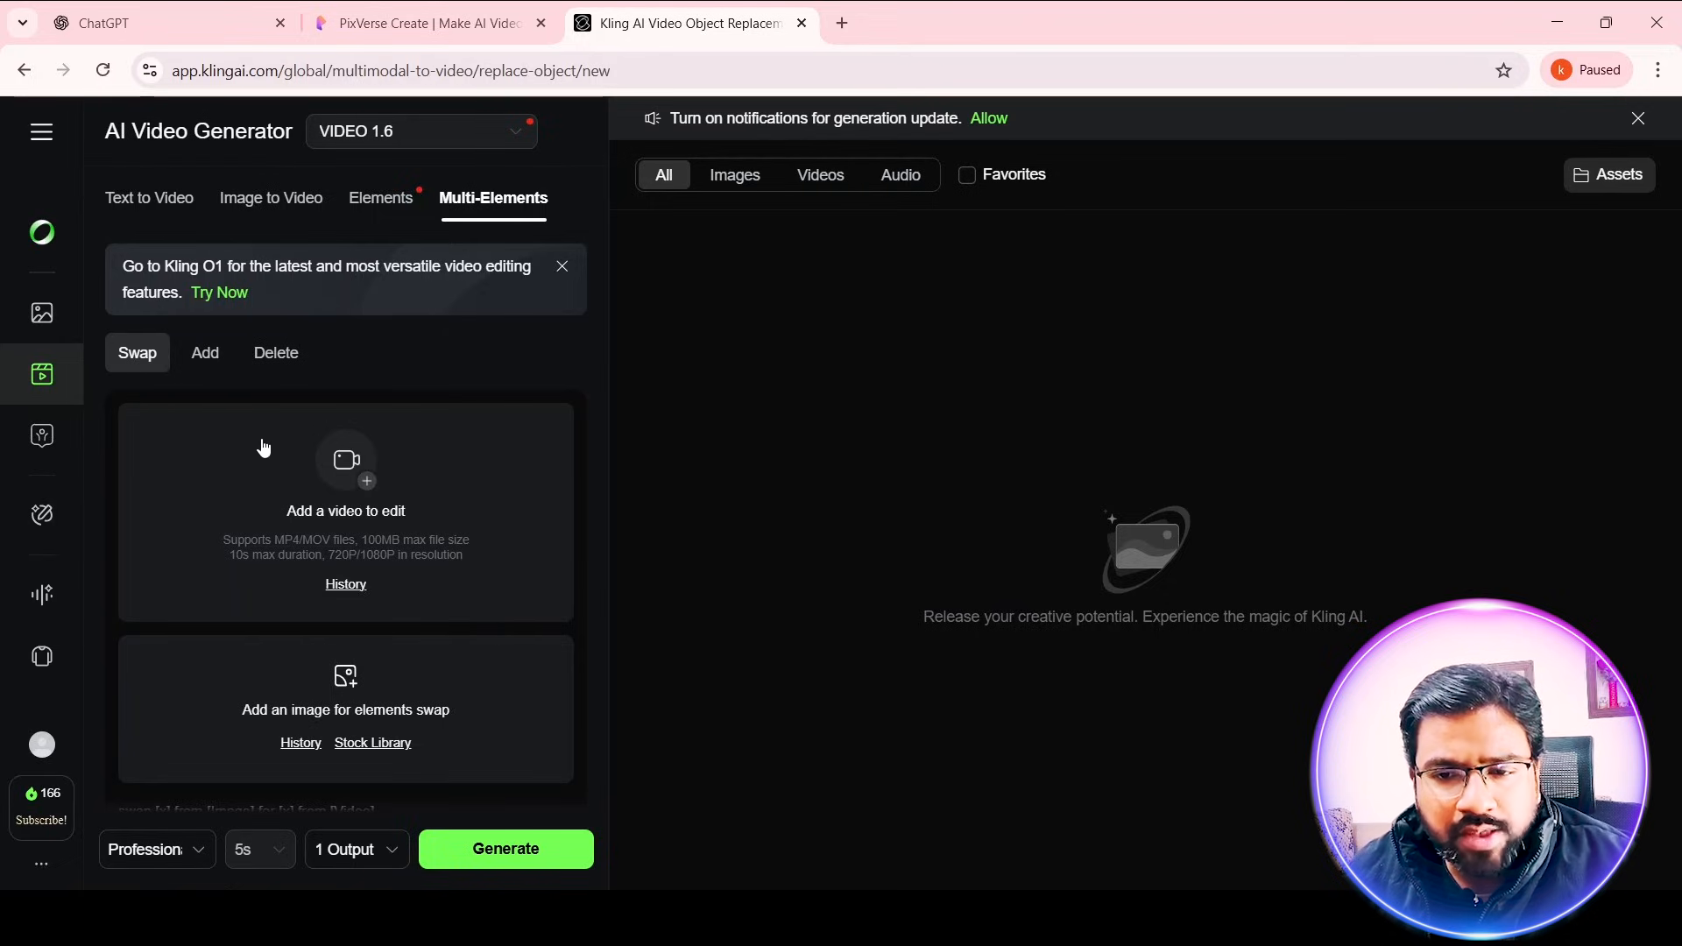
{"action": "left_click", "coordinate": [344, 515]}
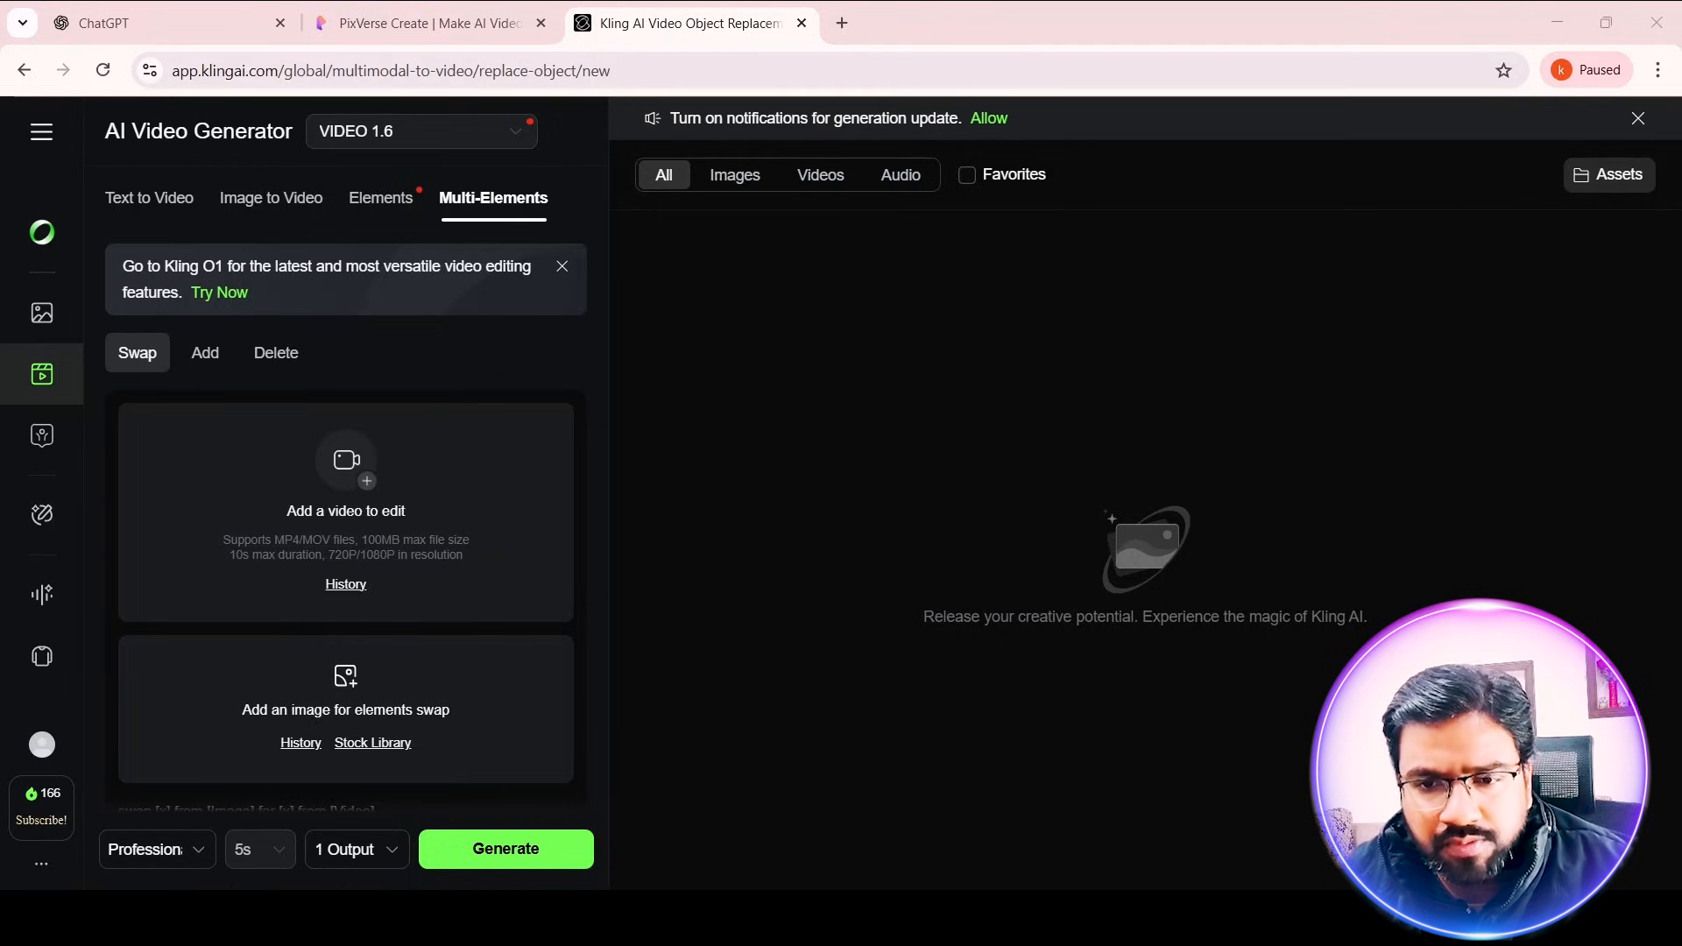
{"action": "left_click", "coordinate": [499, 549]}
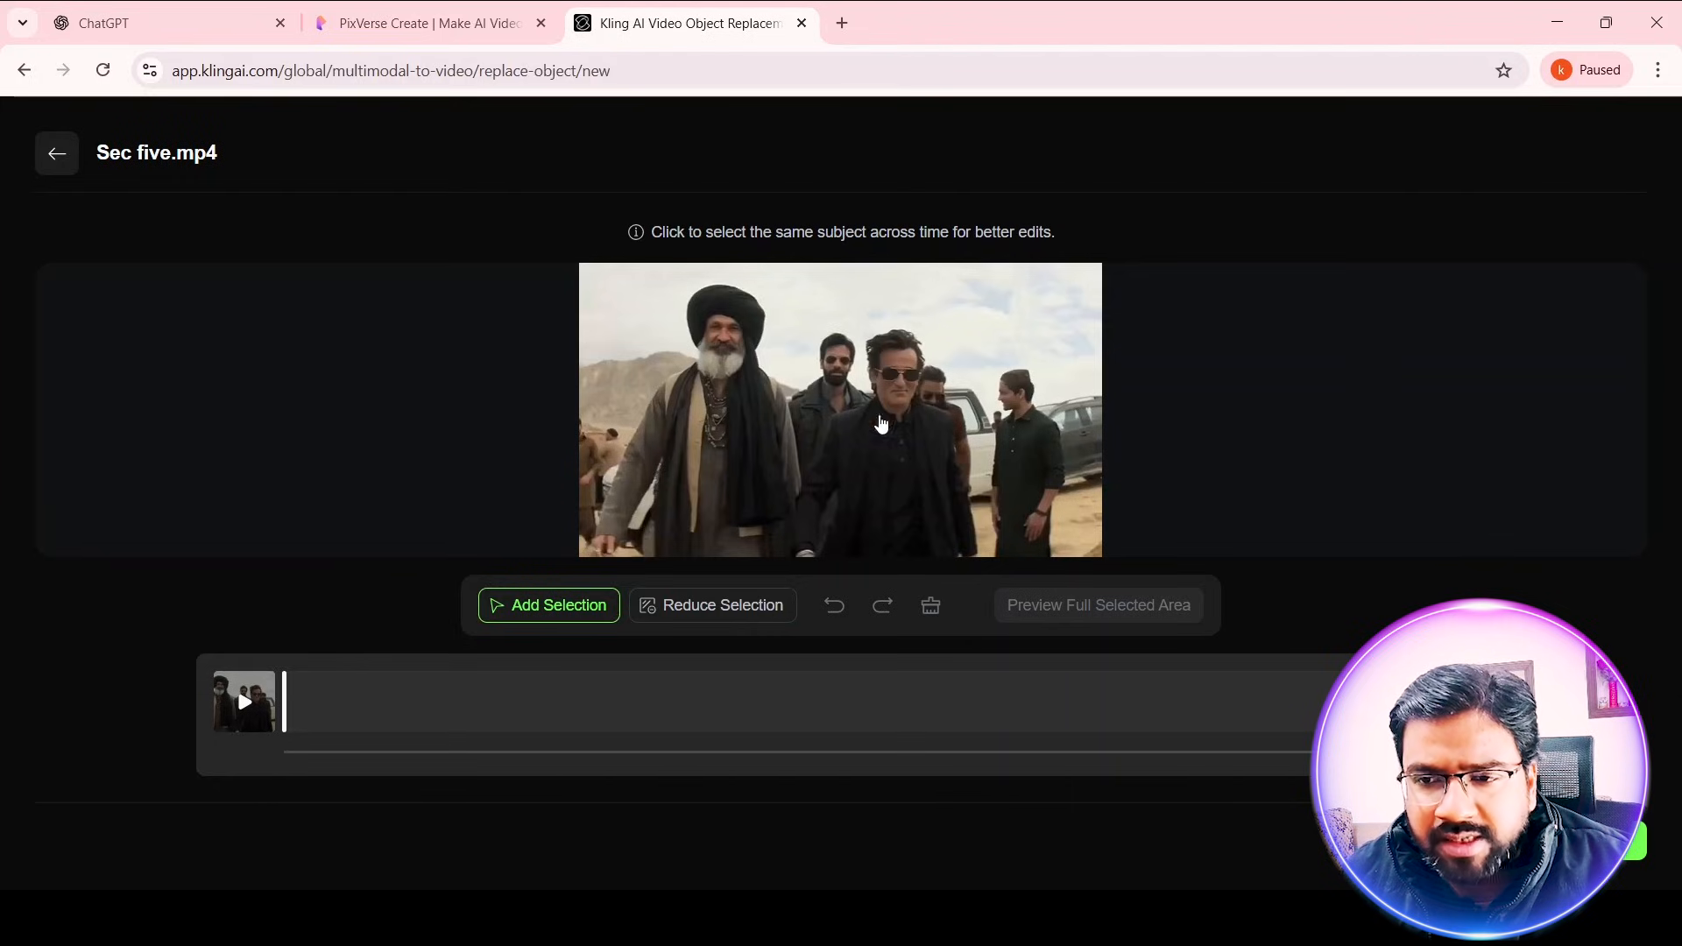
Step: Select the man in black with sunglasses on the opening frame and on a second frame, adding the missed edge of his head
{"action": "left_click", "coordinate": [898, 357]}
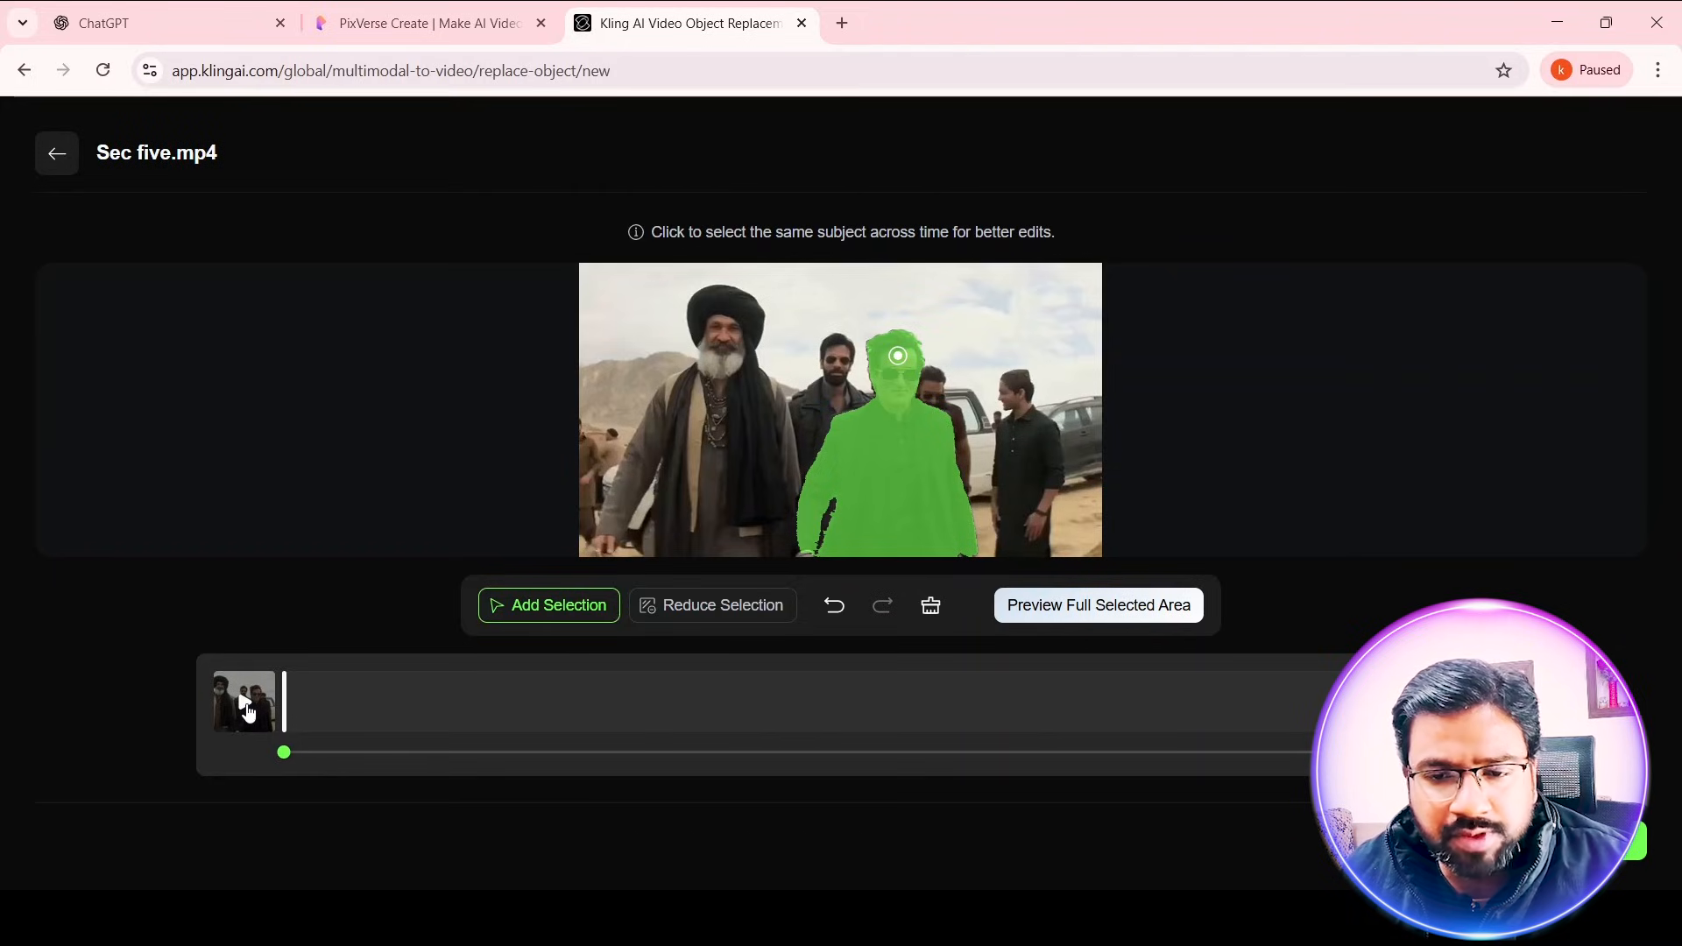
{"action": "left_click", "coordinate": [246, 706]}
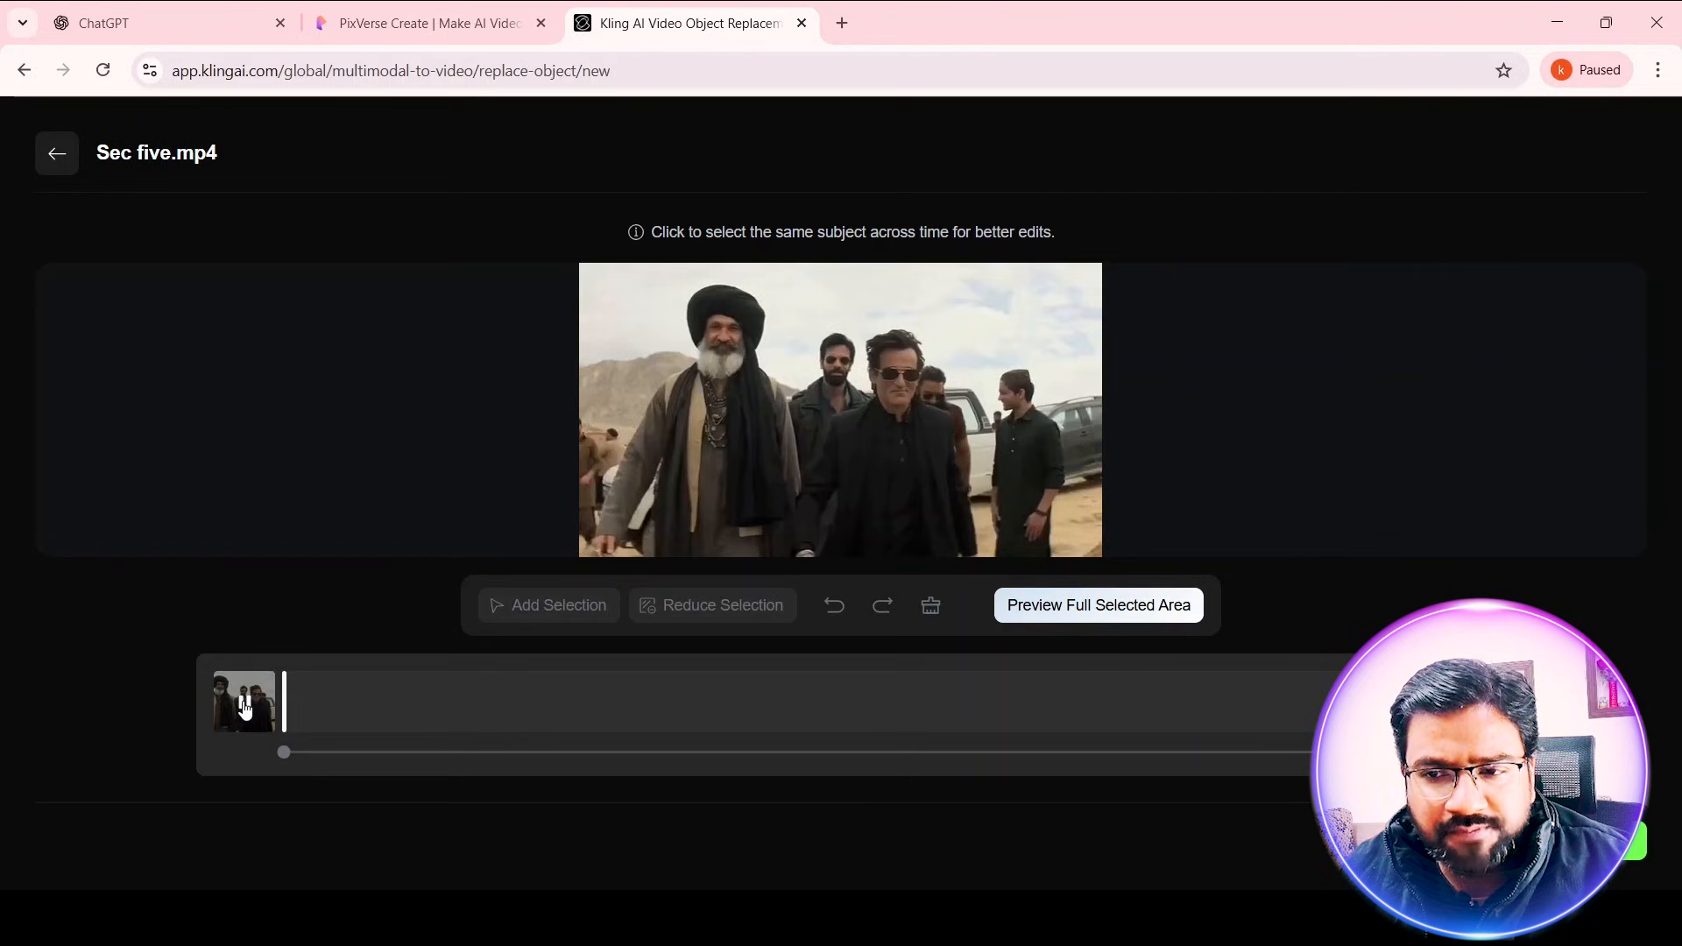
{"action": "left_click", "coordinate": [246, 706]}
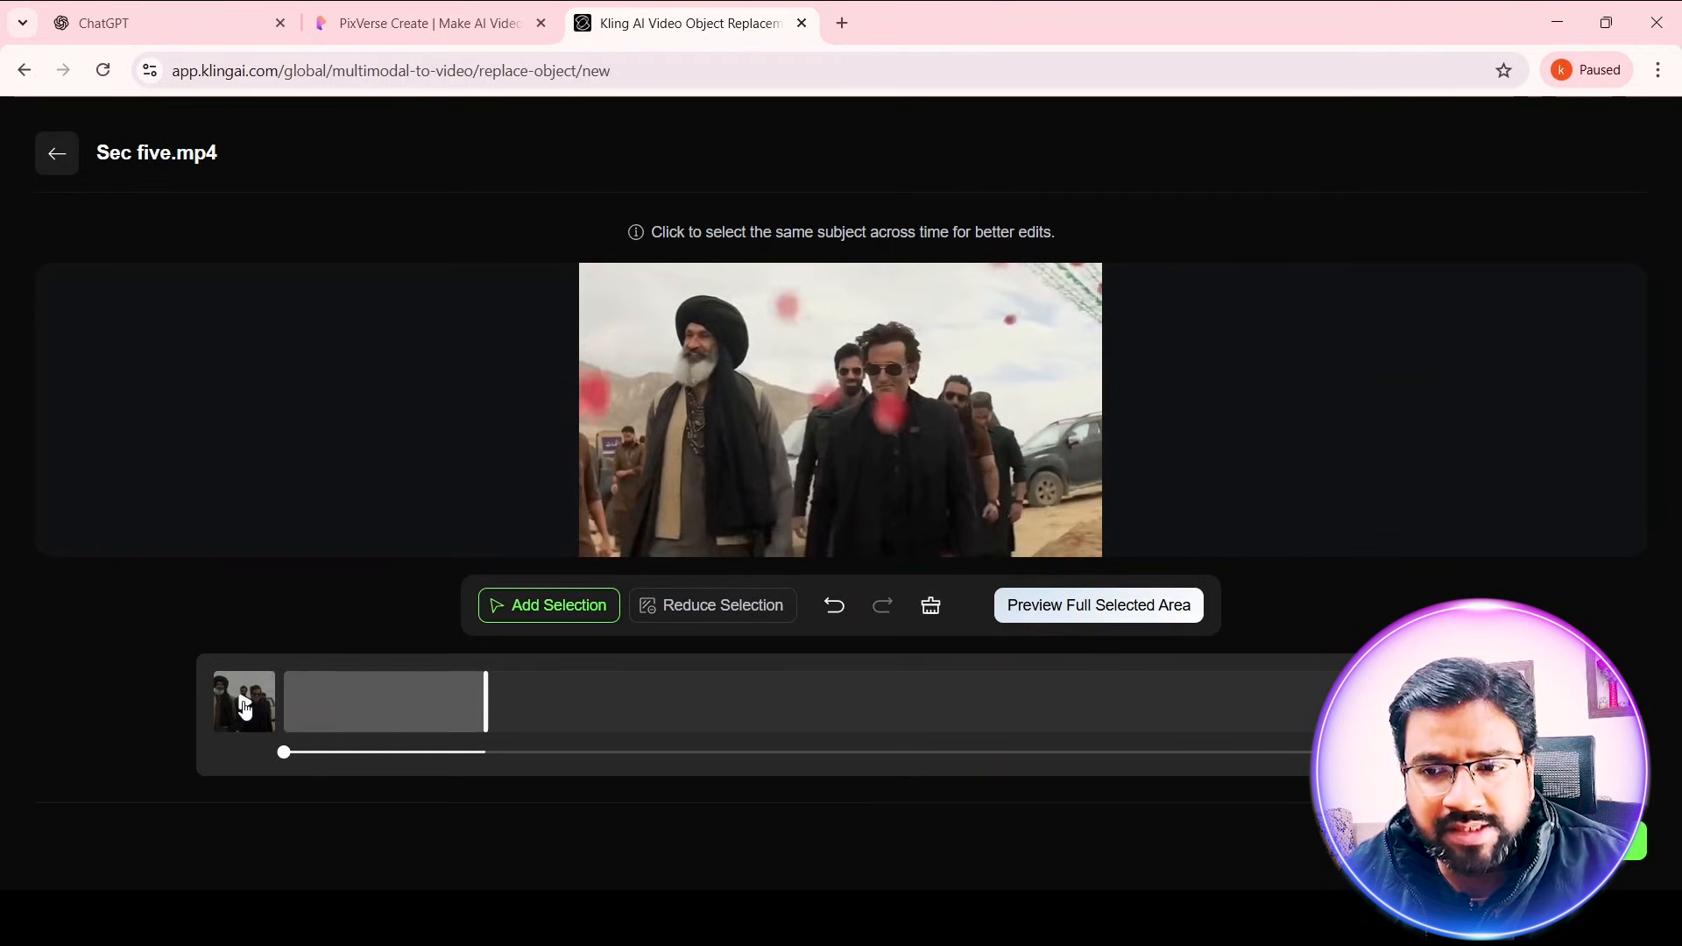
{"action": "left_click", "coordinate": [886, 353]}
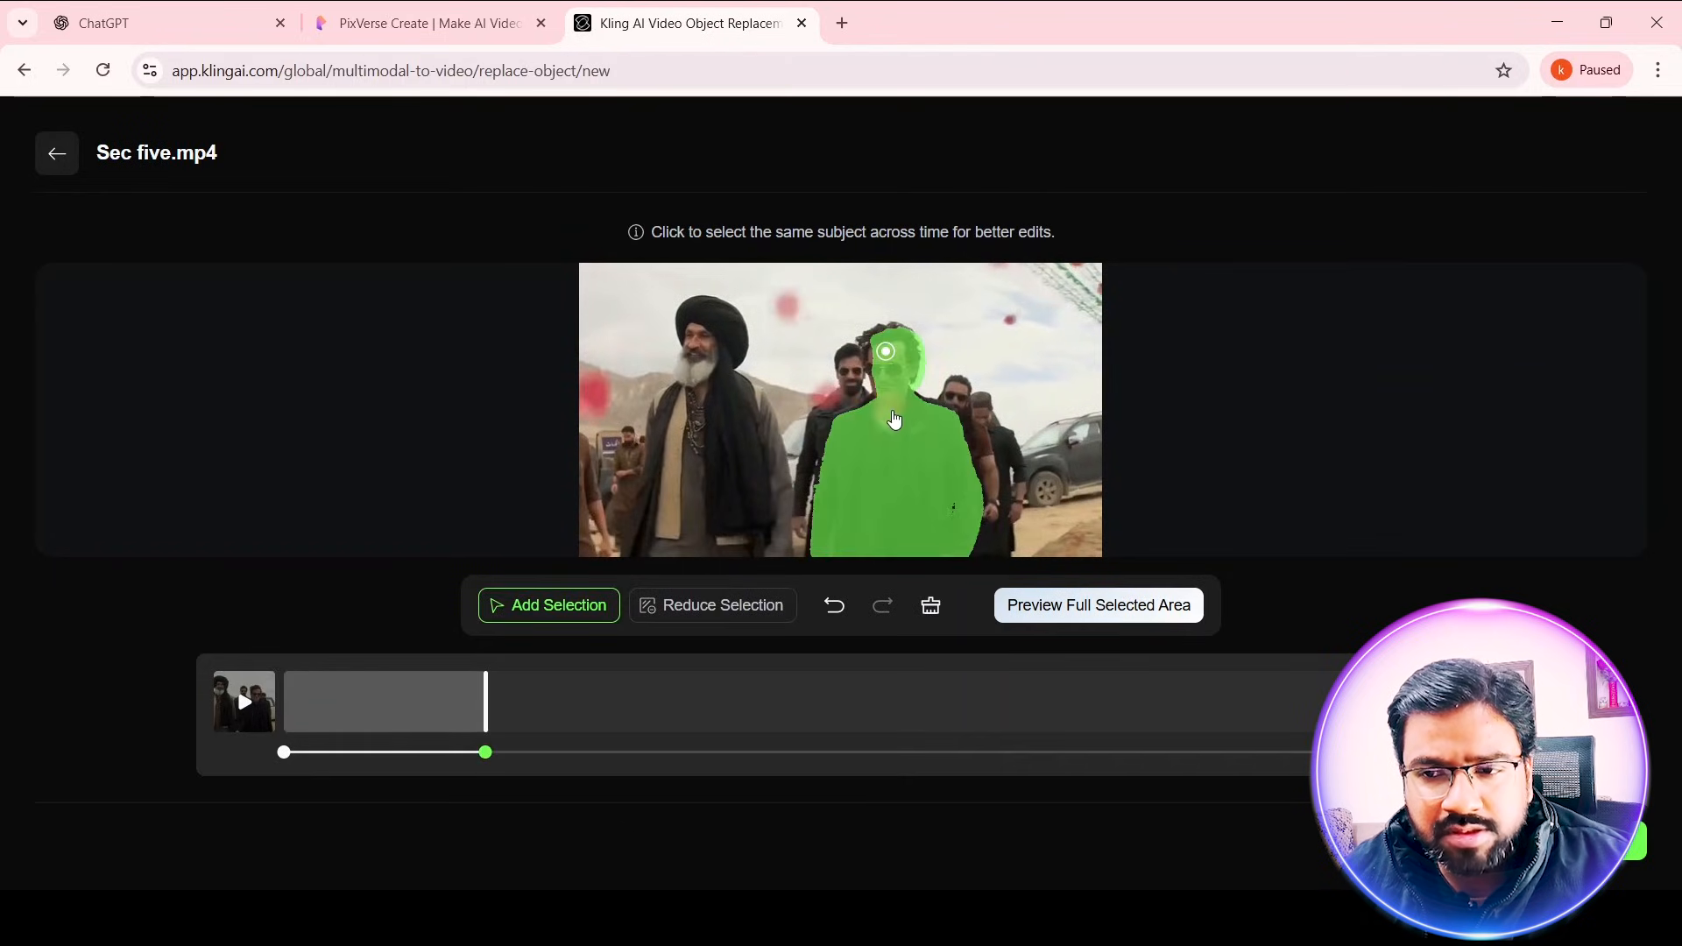
{"action": "left_click", "coordinate": [868, 346]}
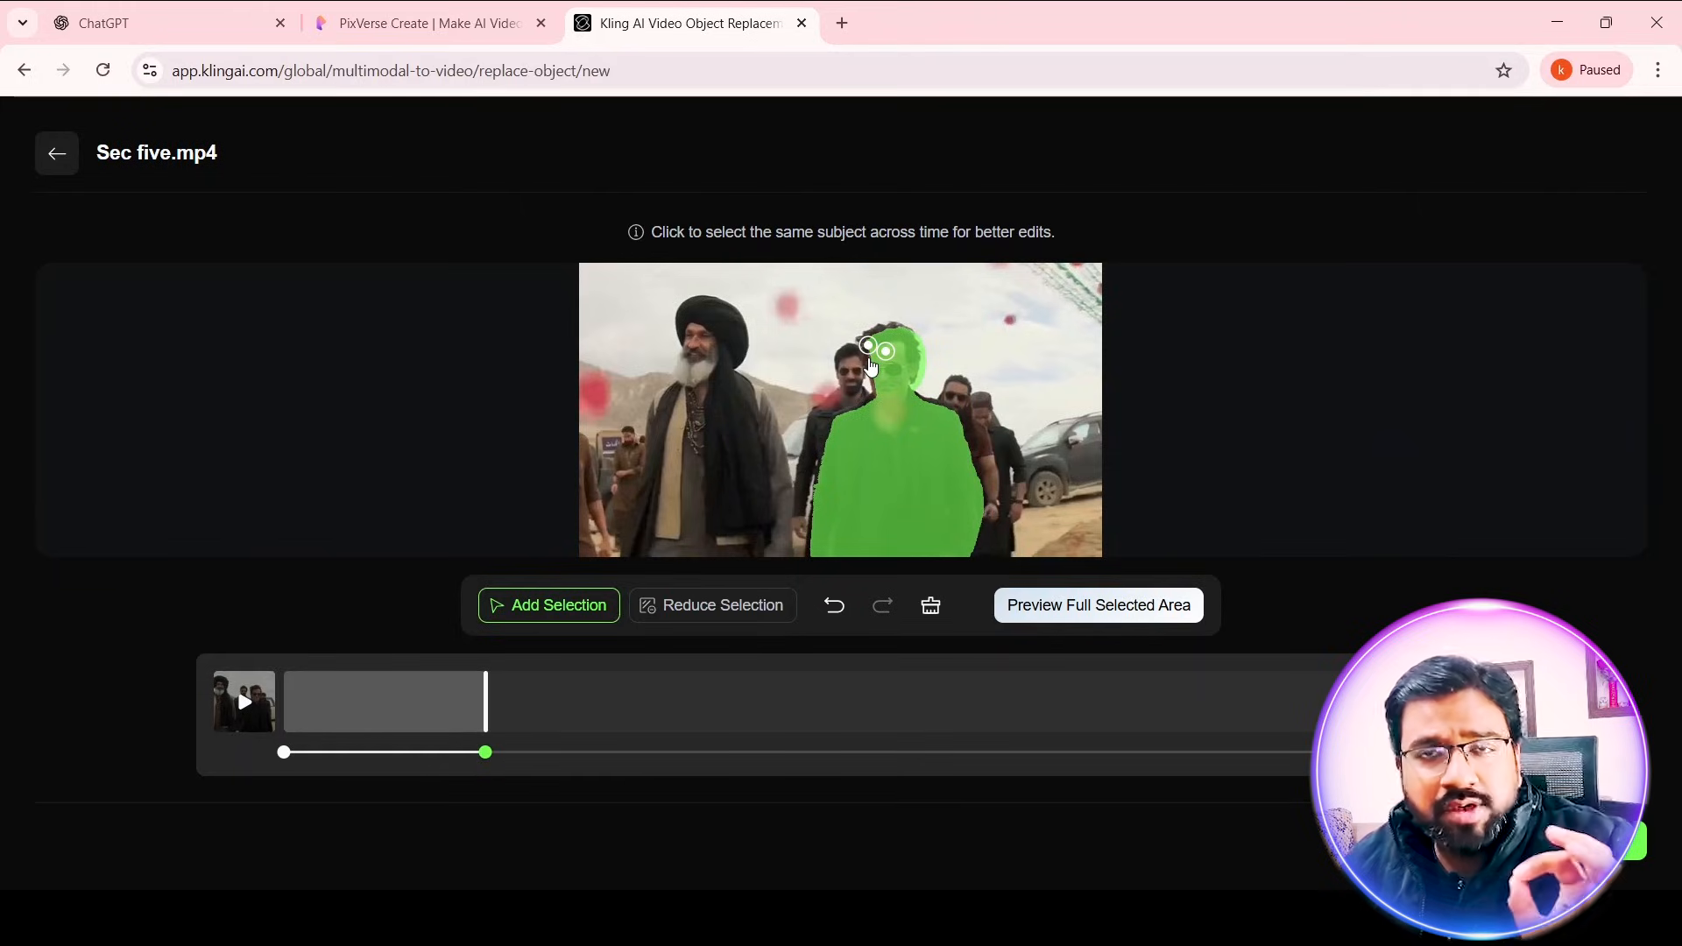
{"action": "left_click", "coordinate": [867, 356]}
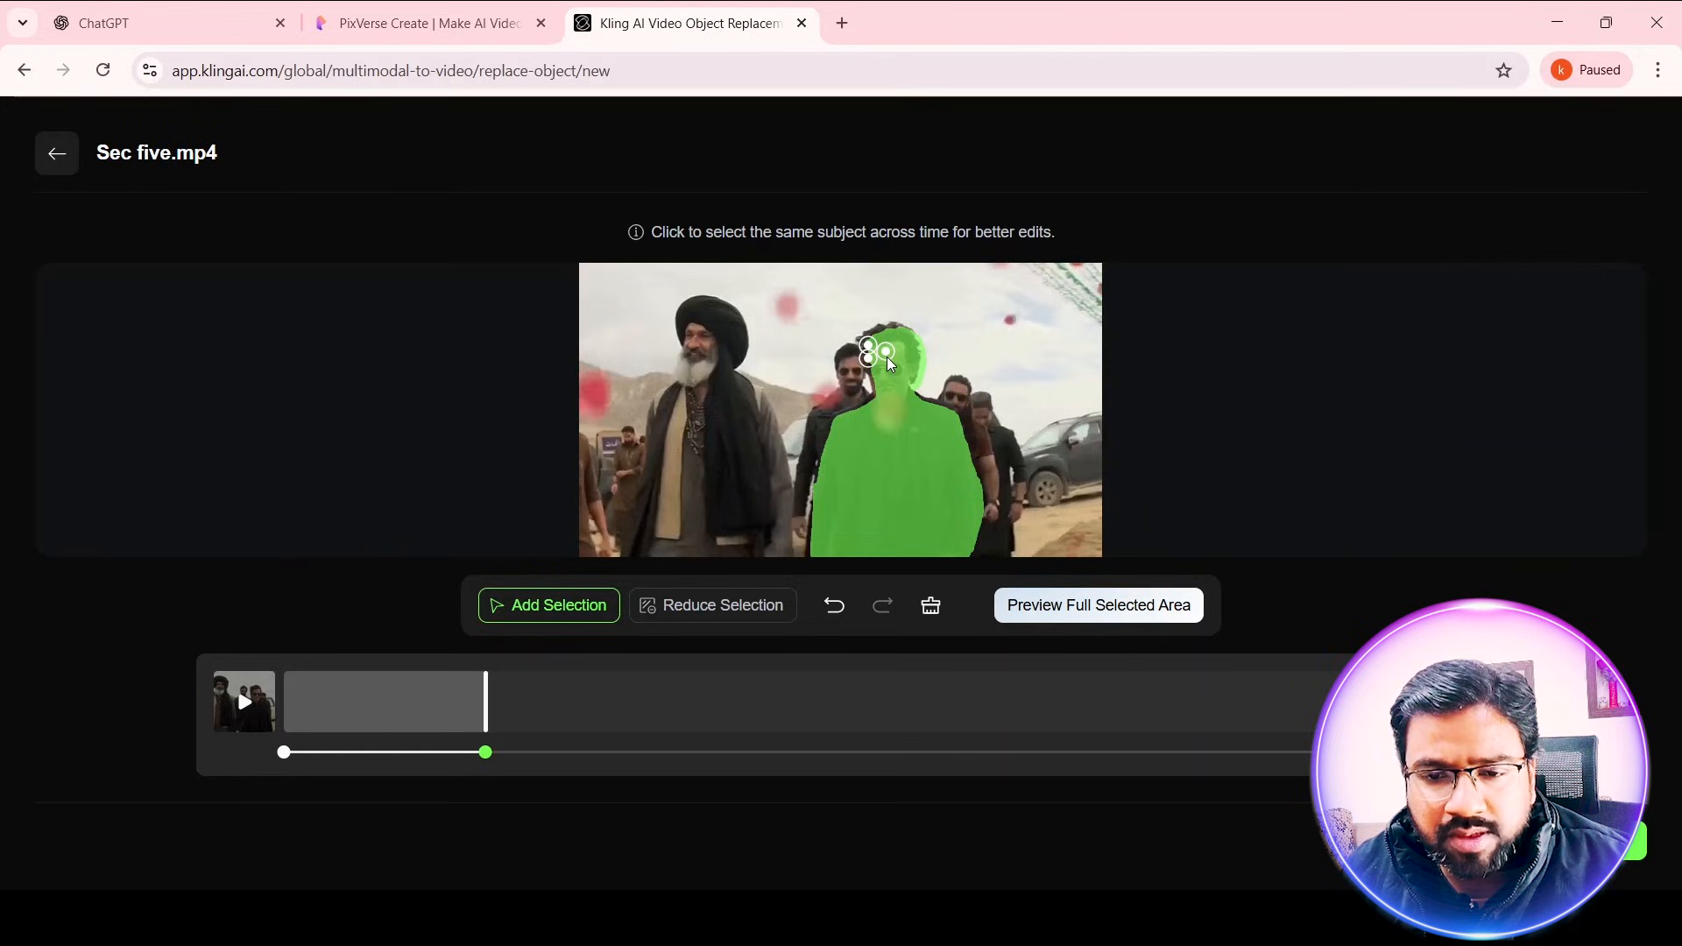
Step: Advance through the clip and add the same man's head, hand and body to the selection on two further frames
{"action": "left_click", "coordinate": [247, 702]}
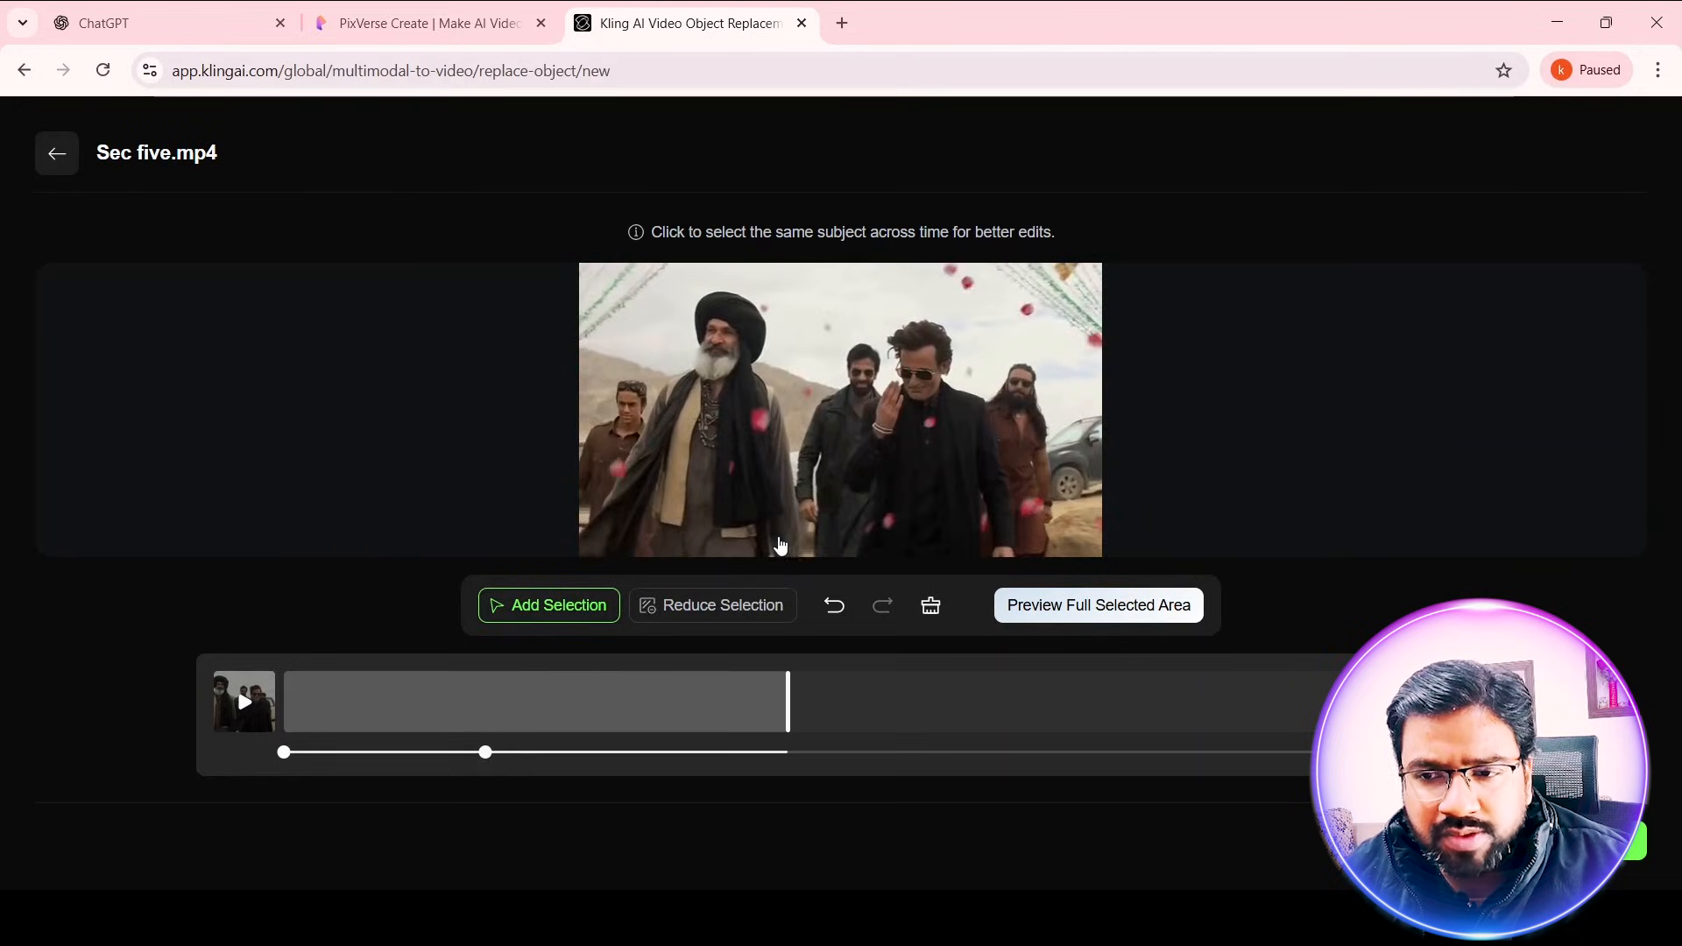
{"action": "left_click", "coordinate": [923, 348]}
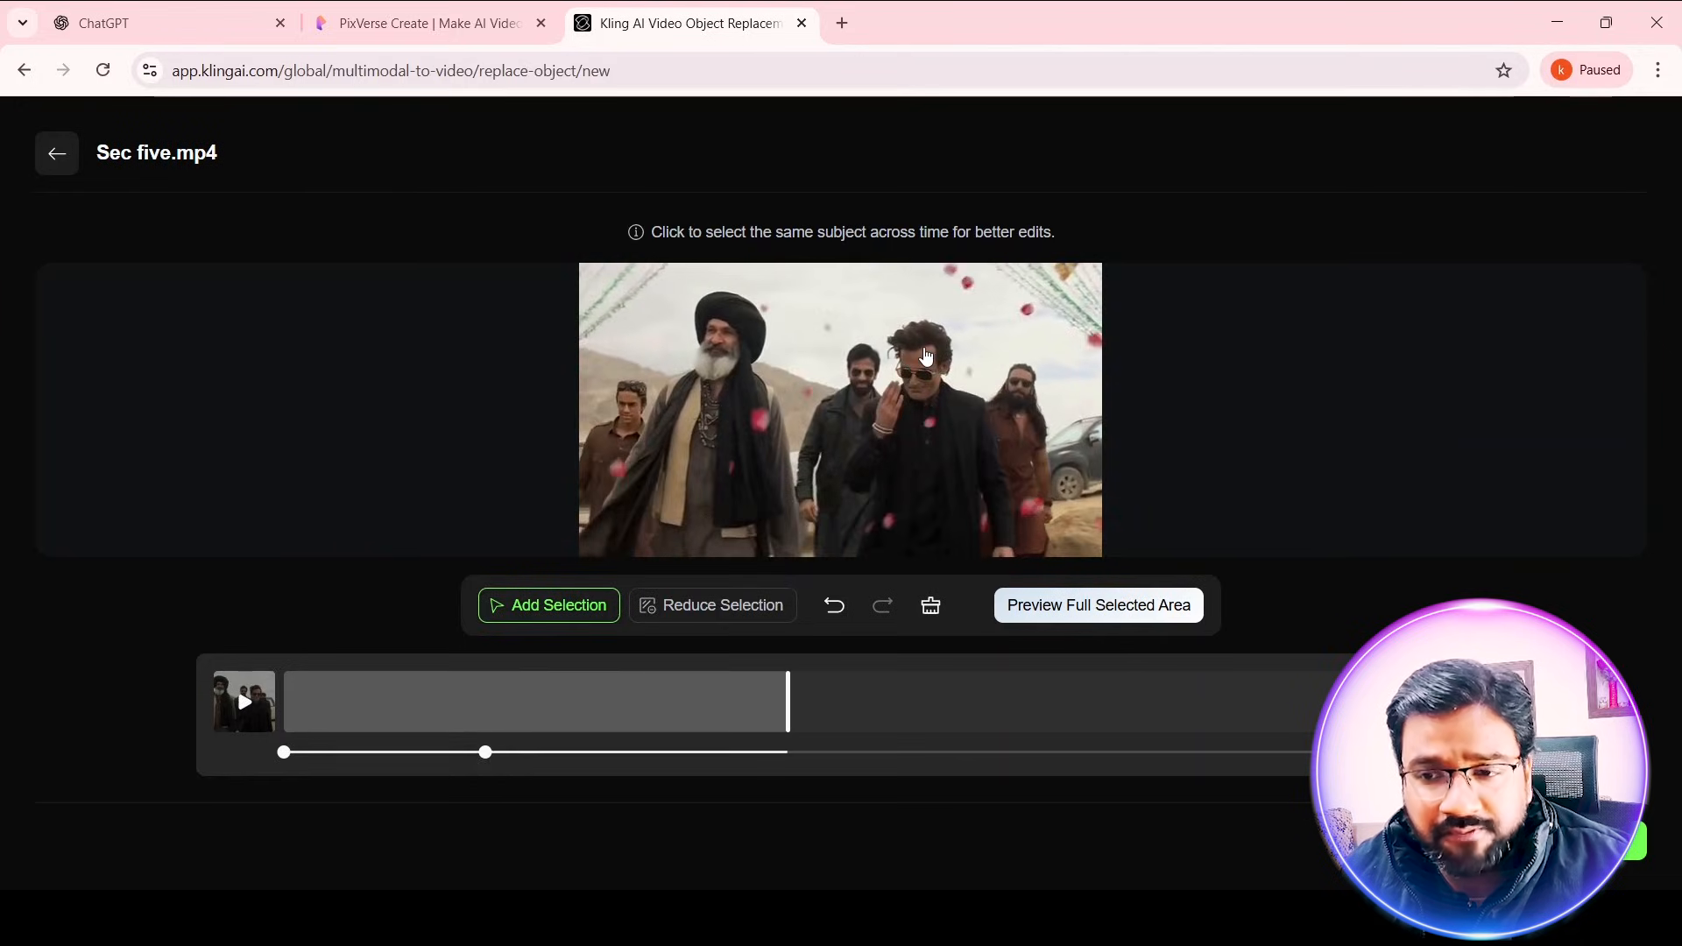
{"action": "left_click", "coordinate": [920, 418]}
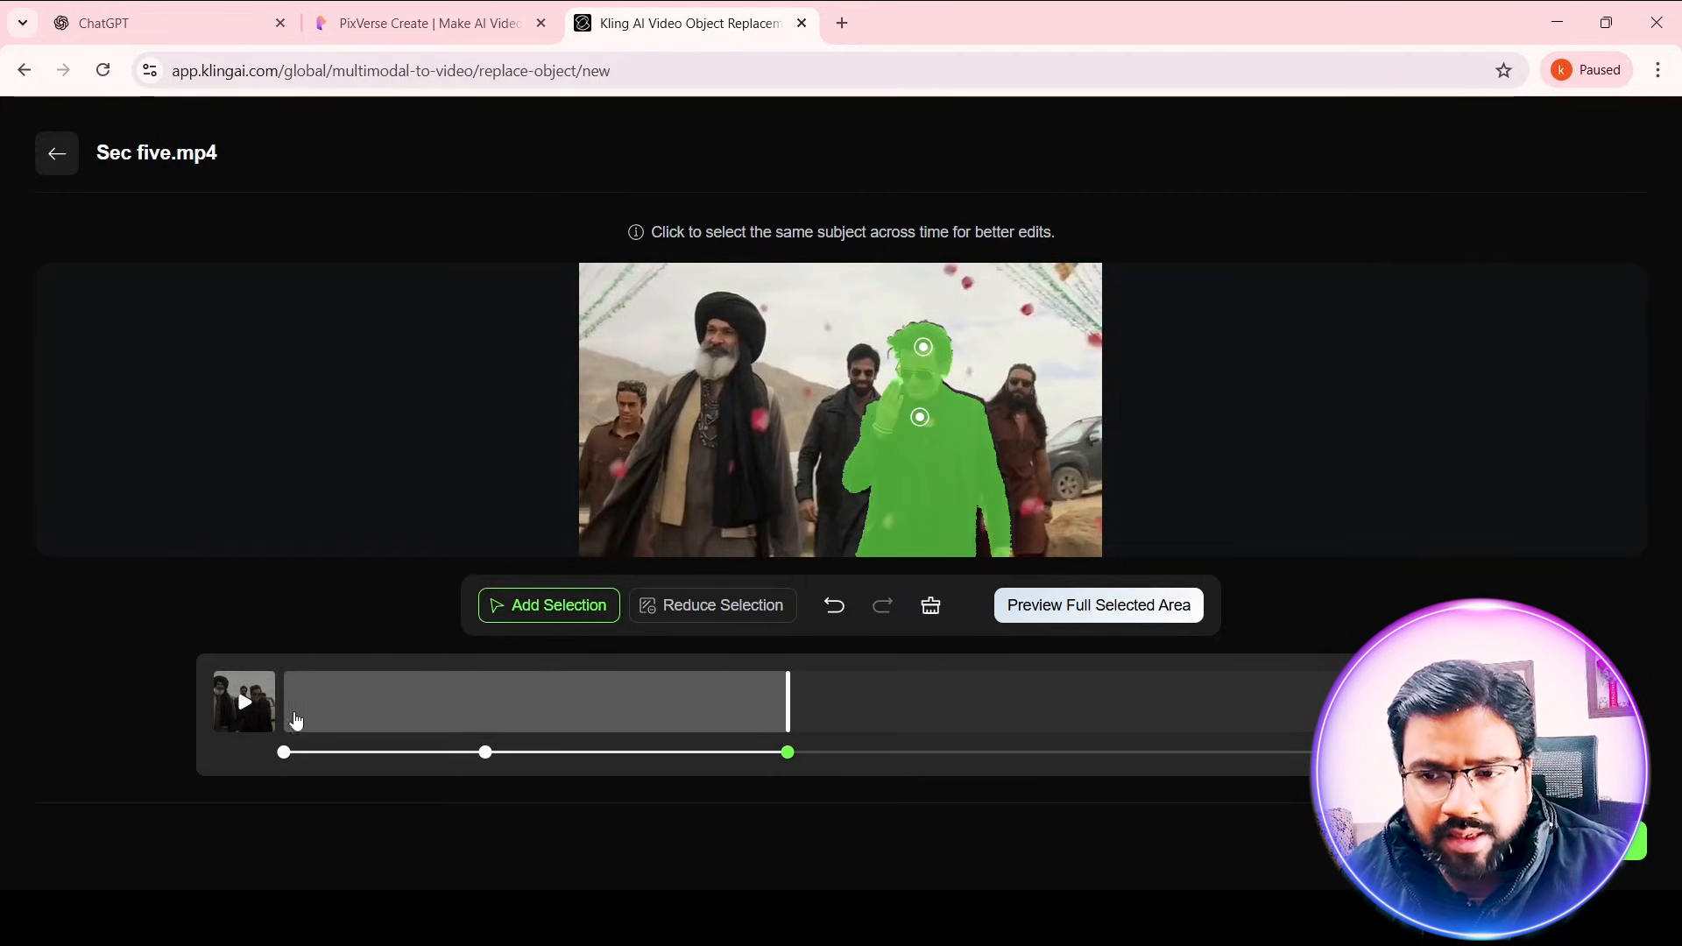
{"action": "left_click", "coordinate": [243, 701]}
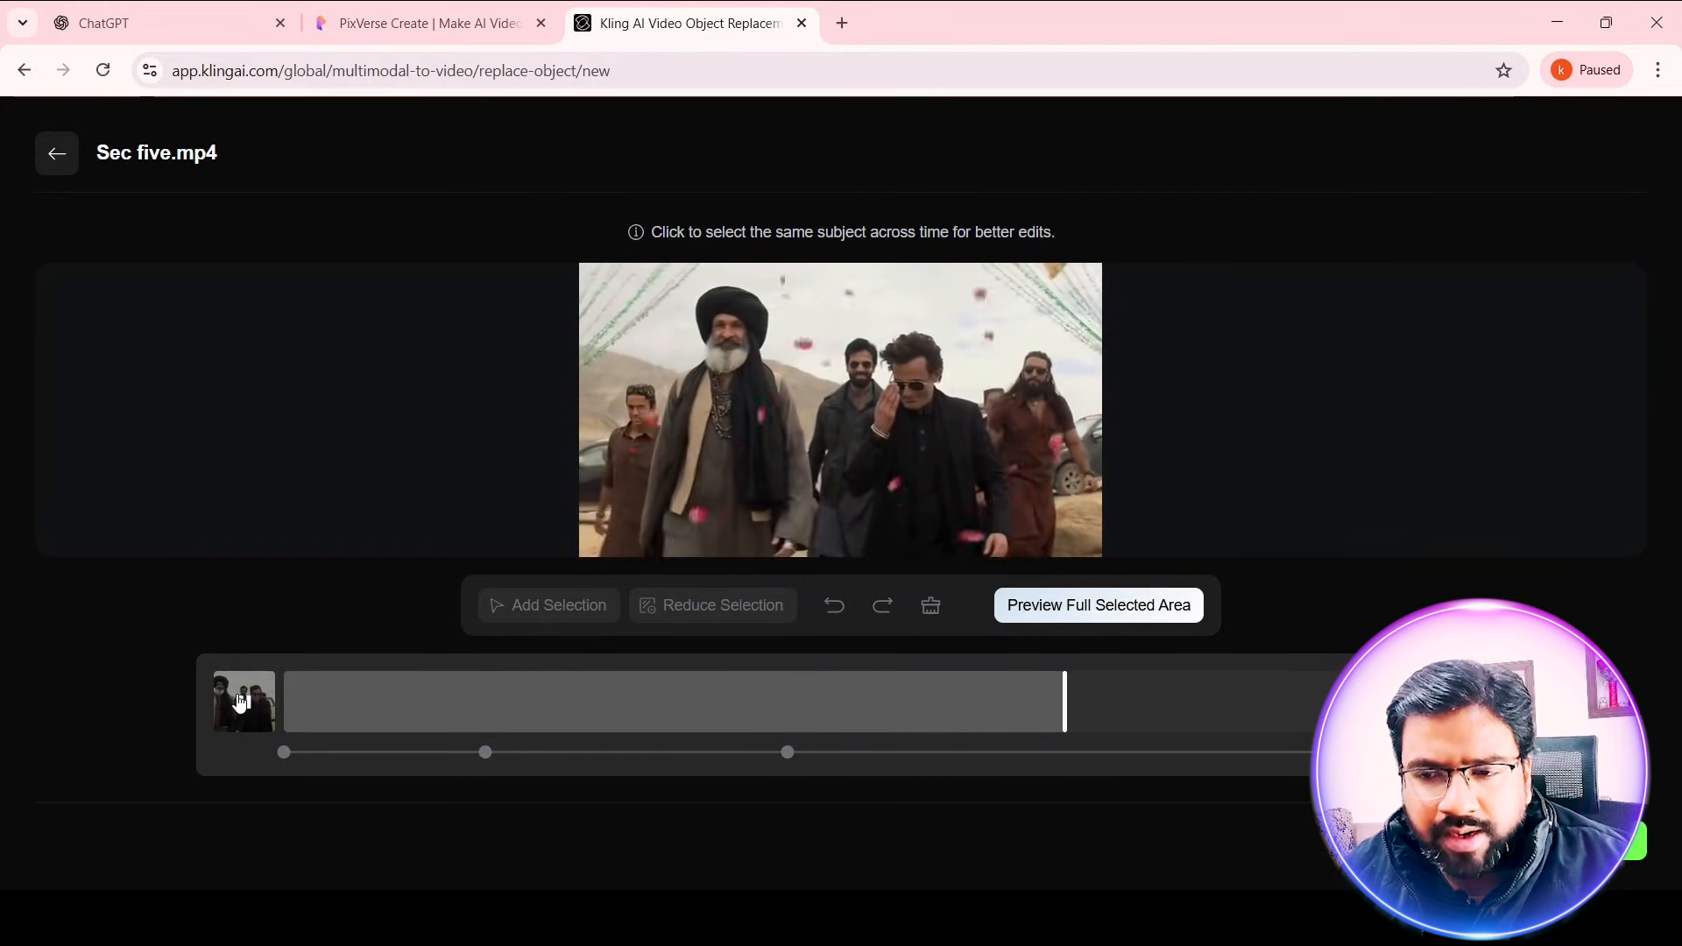
{"action": "left_click", "coordinate": [906, 364]}
{"action": "left_click", "coordinate": [905, 395]}
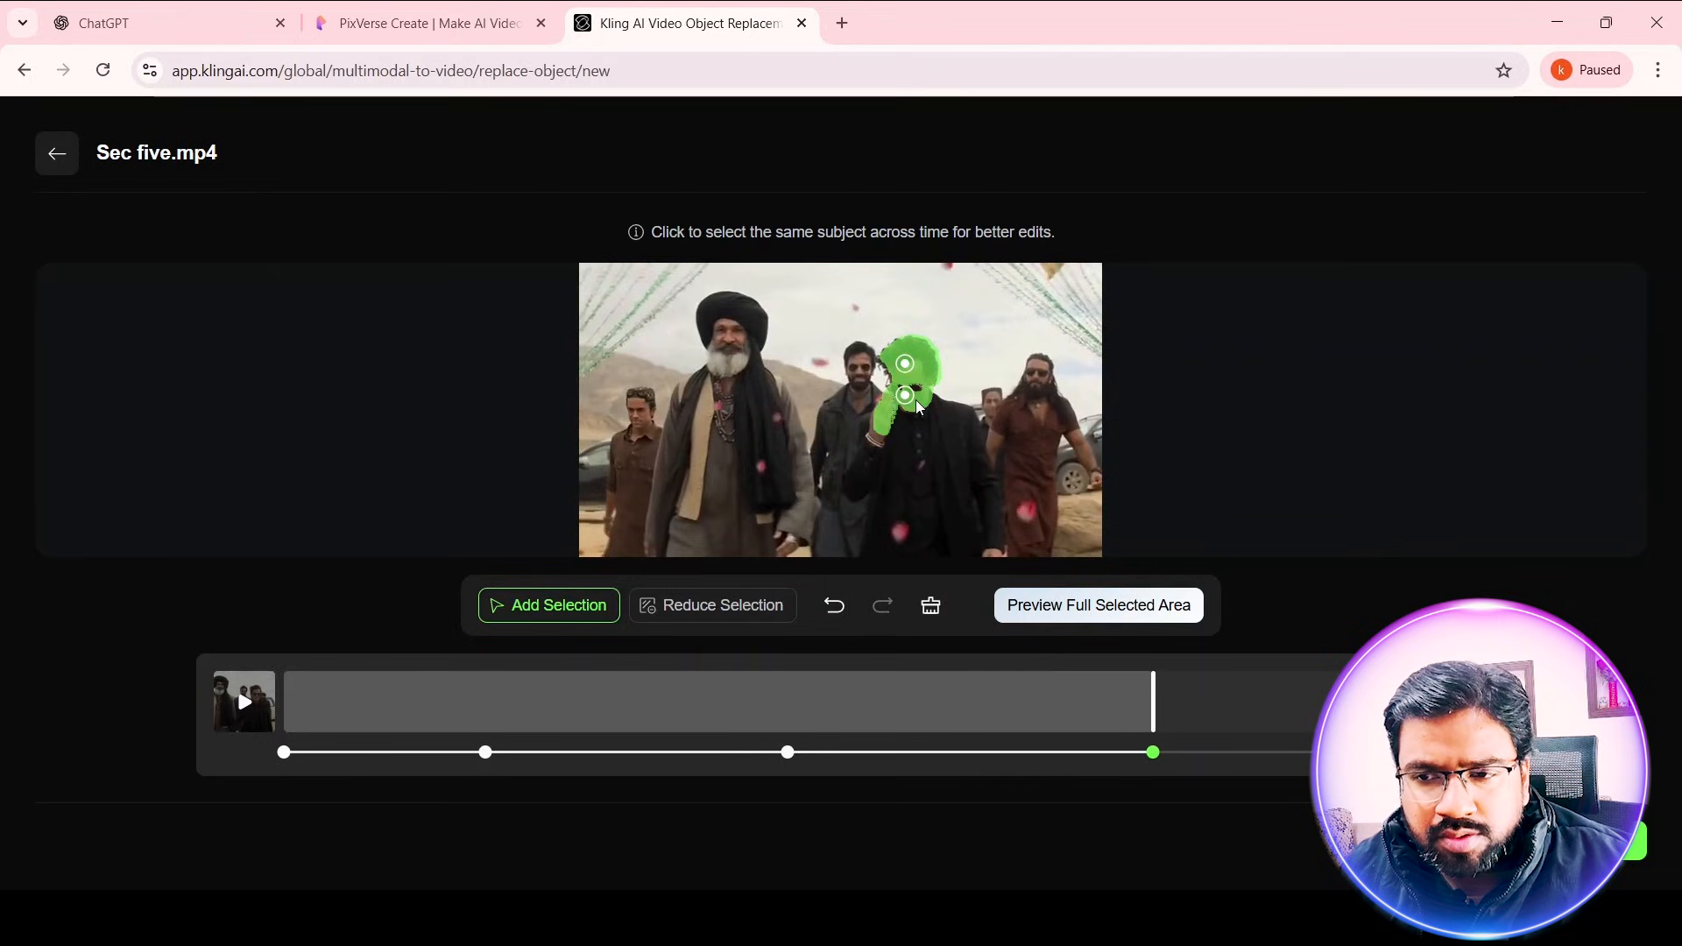
{"action": "left_click", "coordinate": [933, 454]}
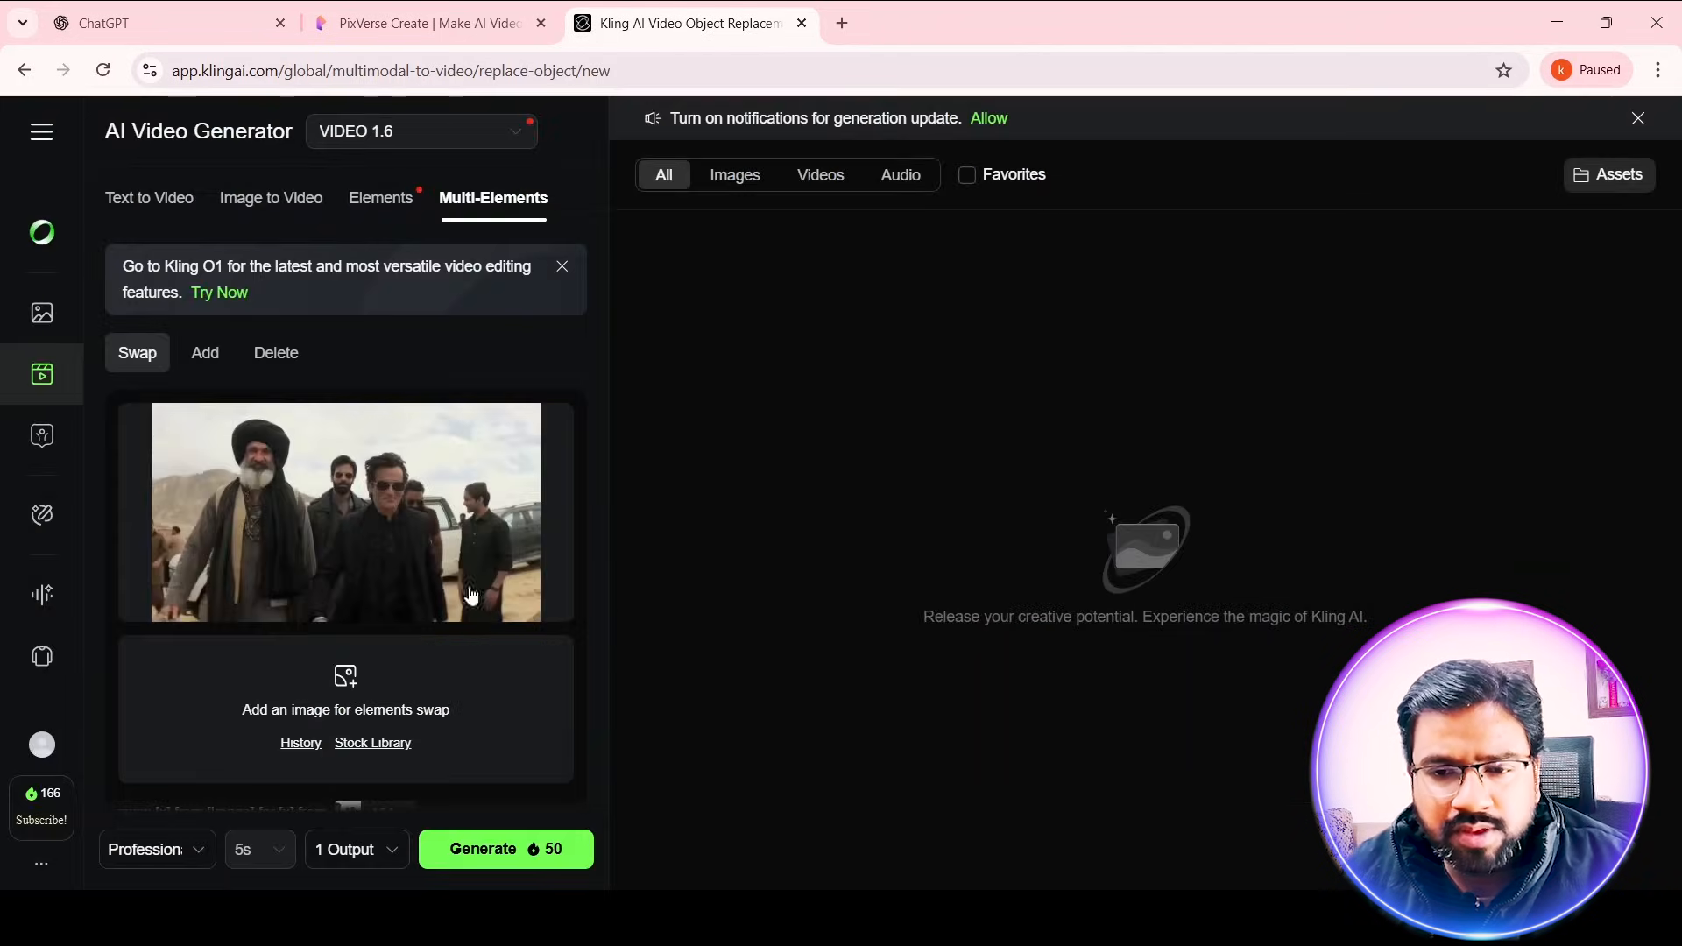
Step: Upload the photo of the man in the light blue suit as the swap image and set its reference area to Element
{"action": "scroll", "coordinate": [402, 484], "scroll_direction": "down", "scroll_amount": 3}
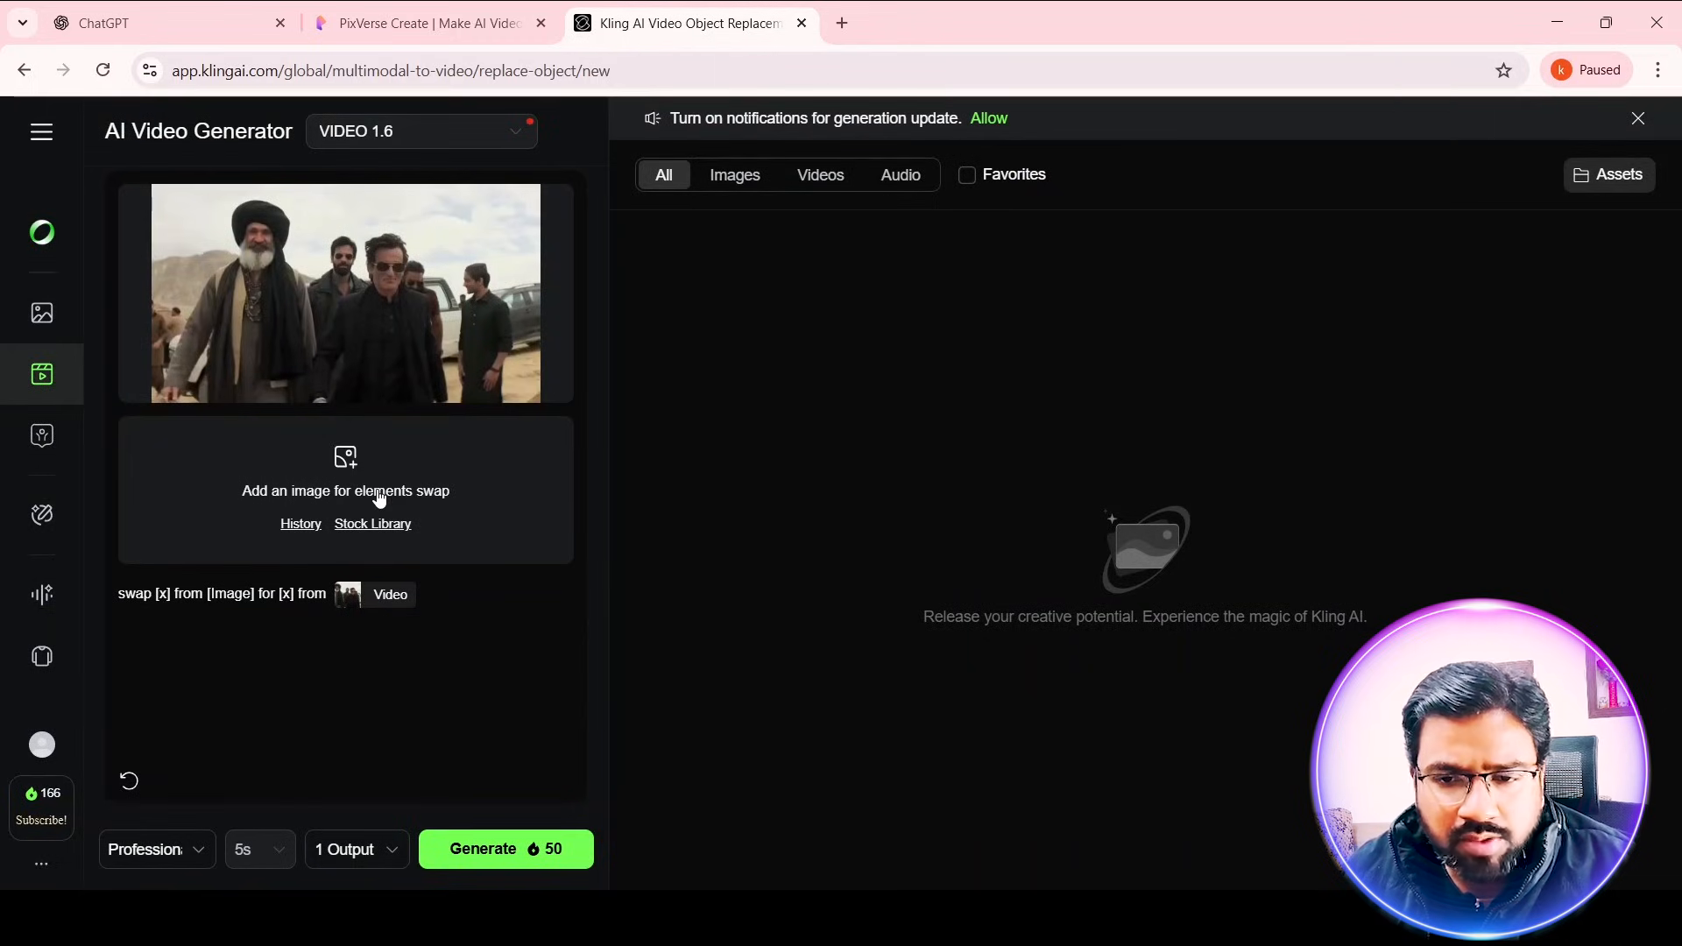
{"action": "left_click", "coordinate": [380, 494]}
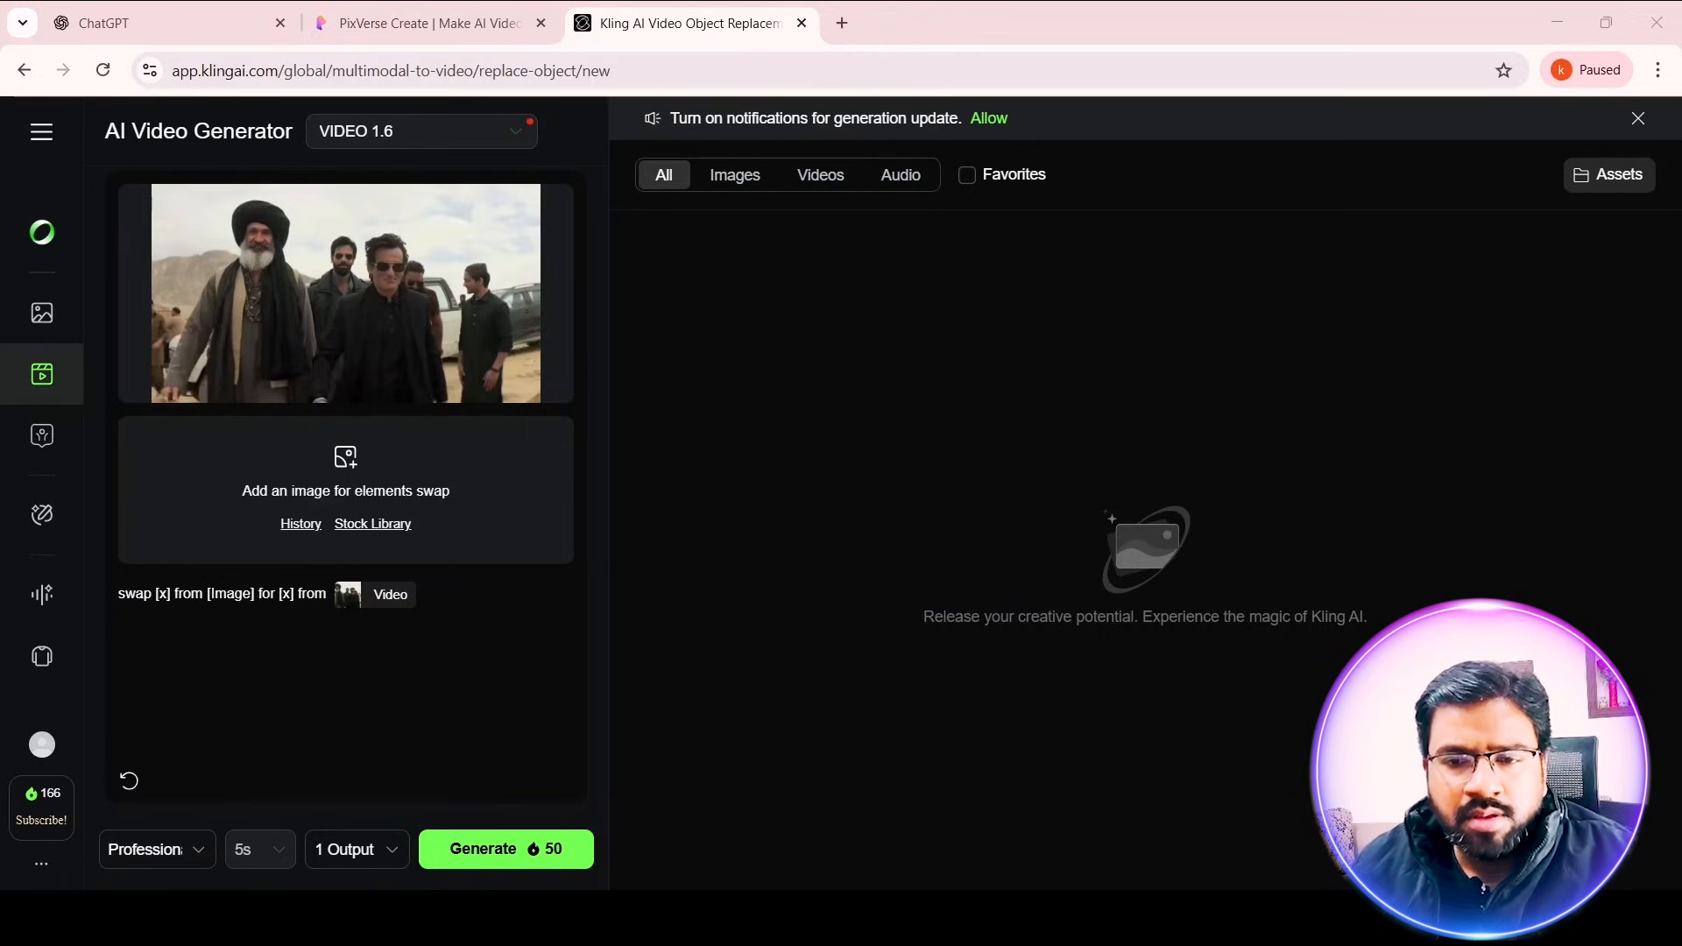
{"action": "left_click", "coordinate": [502, 549]}
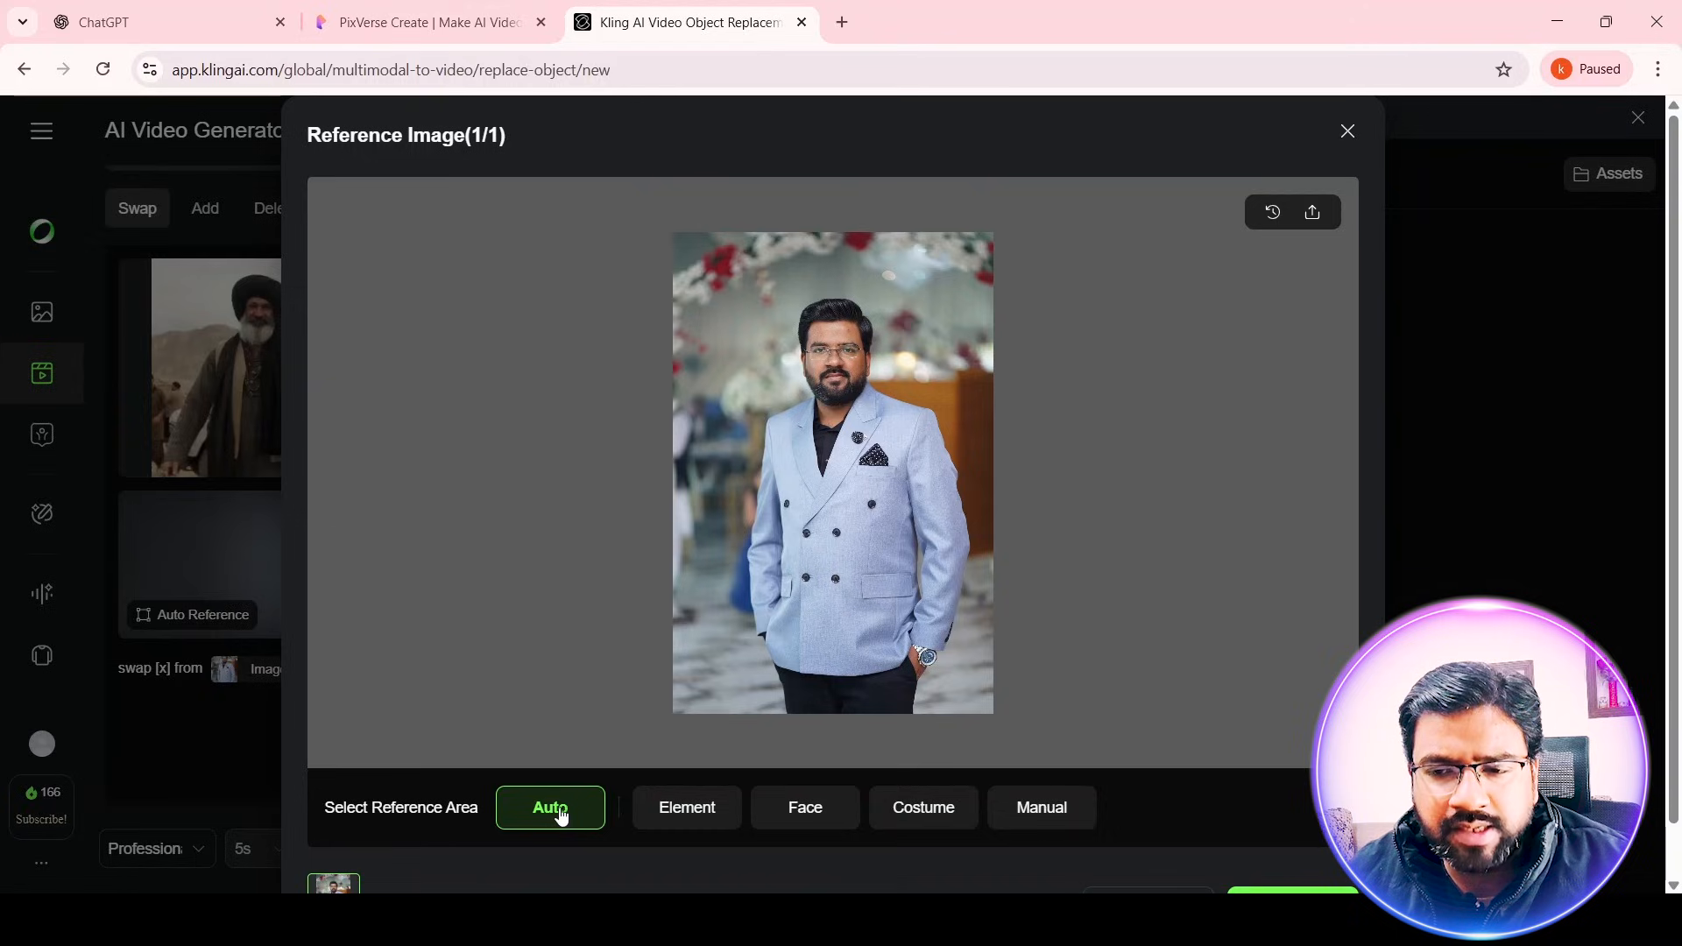
{"action": "left_click", "coordinate": [677, 813]}
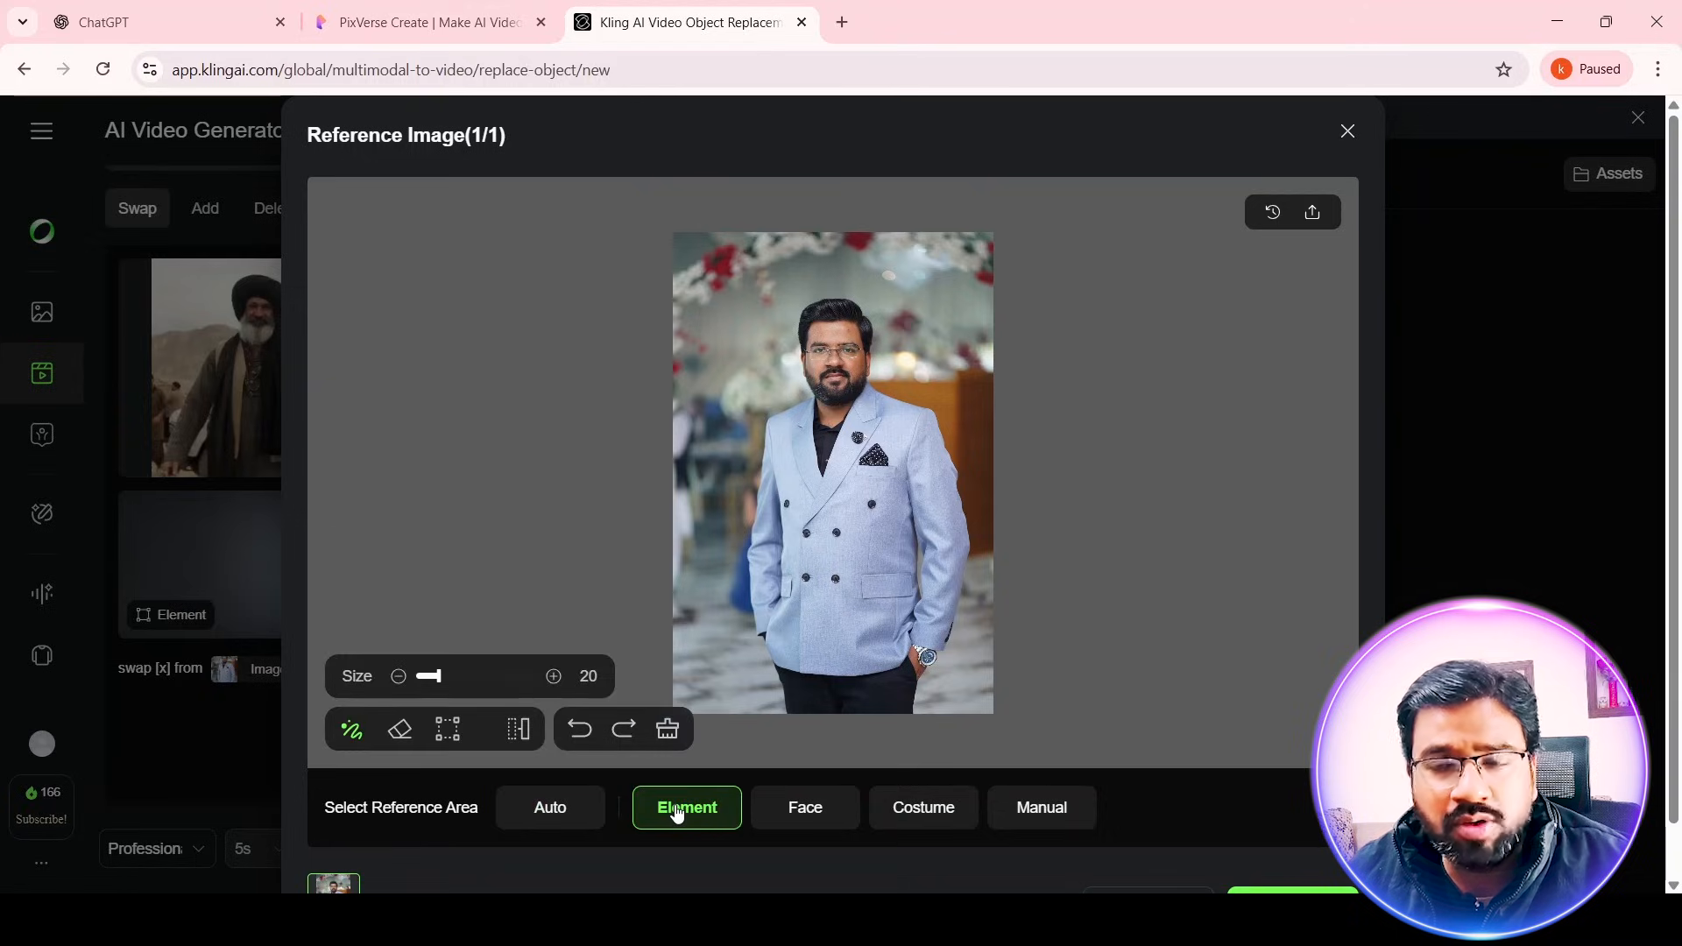
Step: Try the Face reference area on the swap photo, settle on Auto instead, and confirm the reference image
{"action": "left_click", "coordinate": [805, 809]}
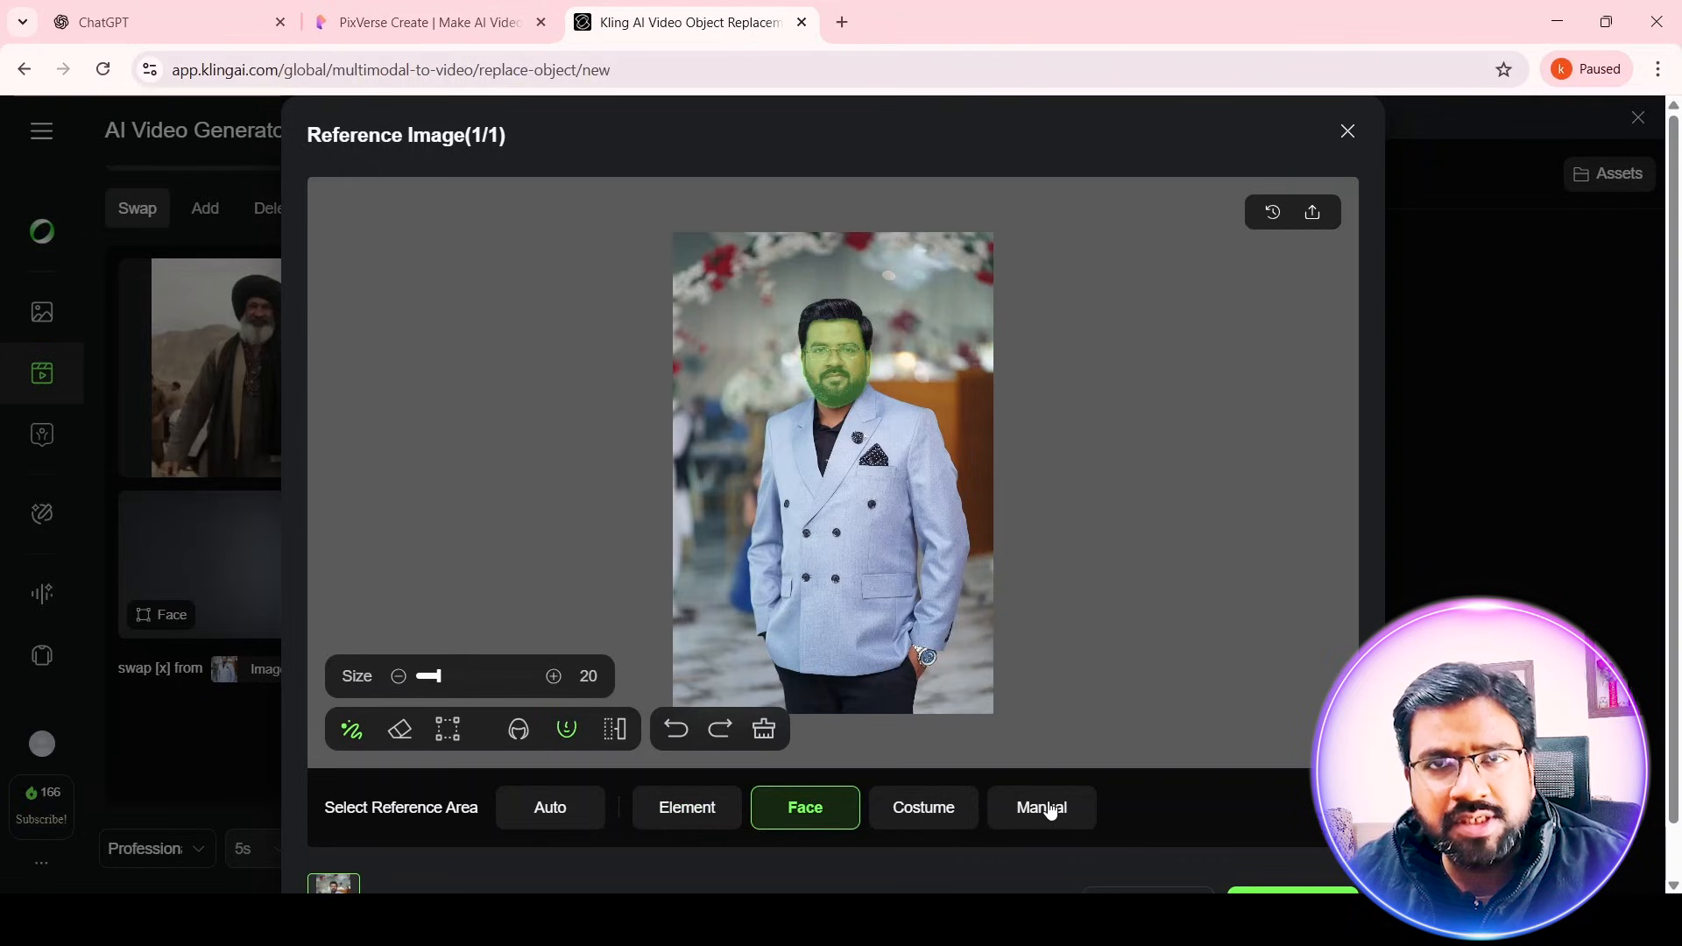
{"action": "left_click", "coordinate": [552, 809]}
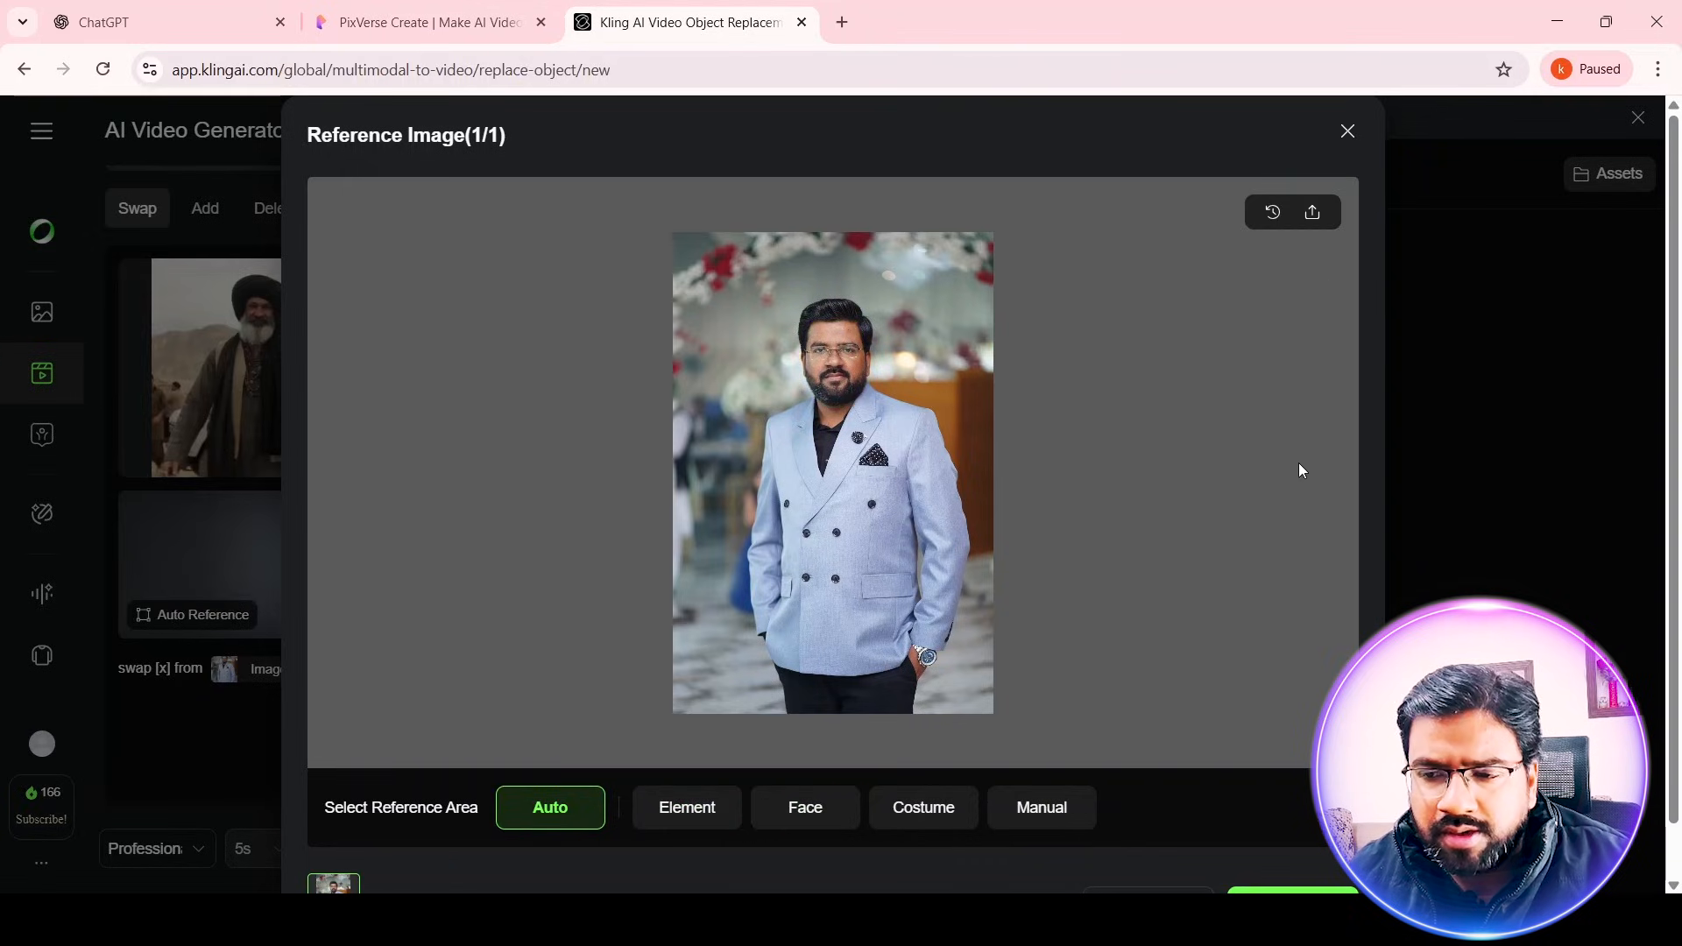
{"action": "scroll", "coordinate": [1301, 471], "scroll_direction": "down", "scroll_amount": 1}
{"action": "left_click", "coordinate": [1290, 844]}
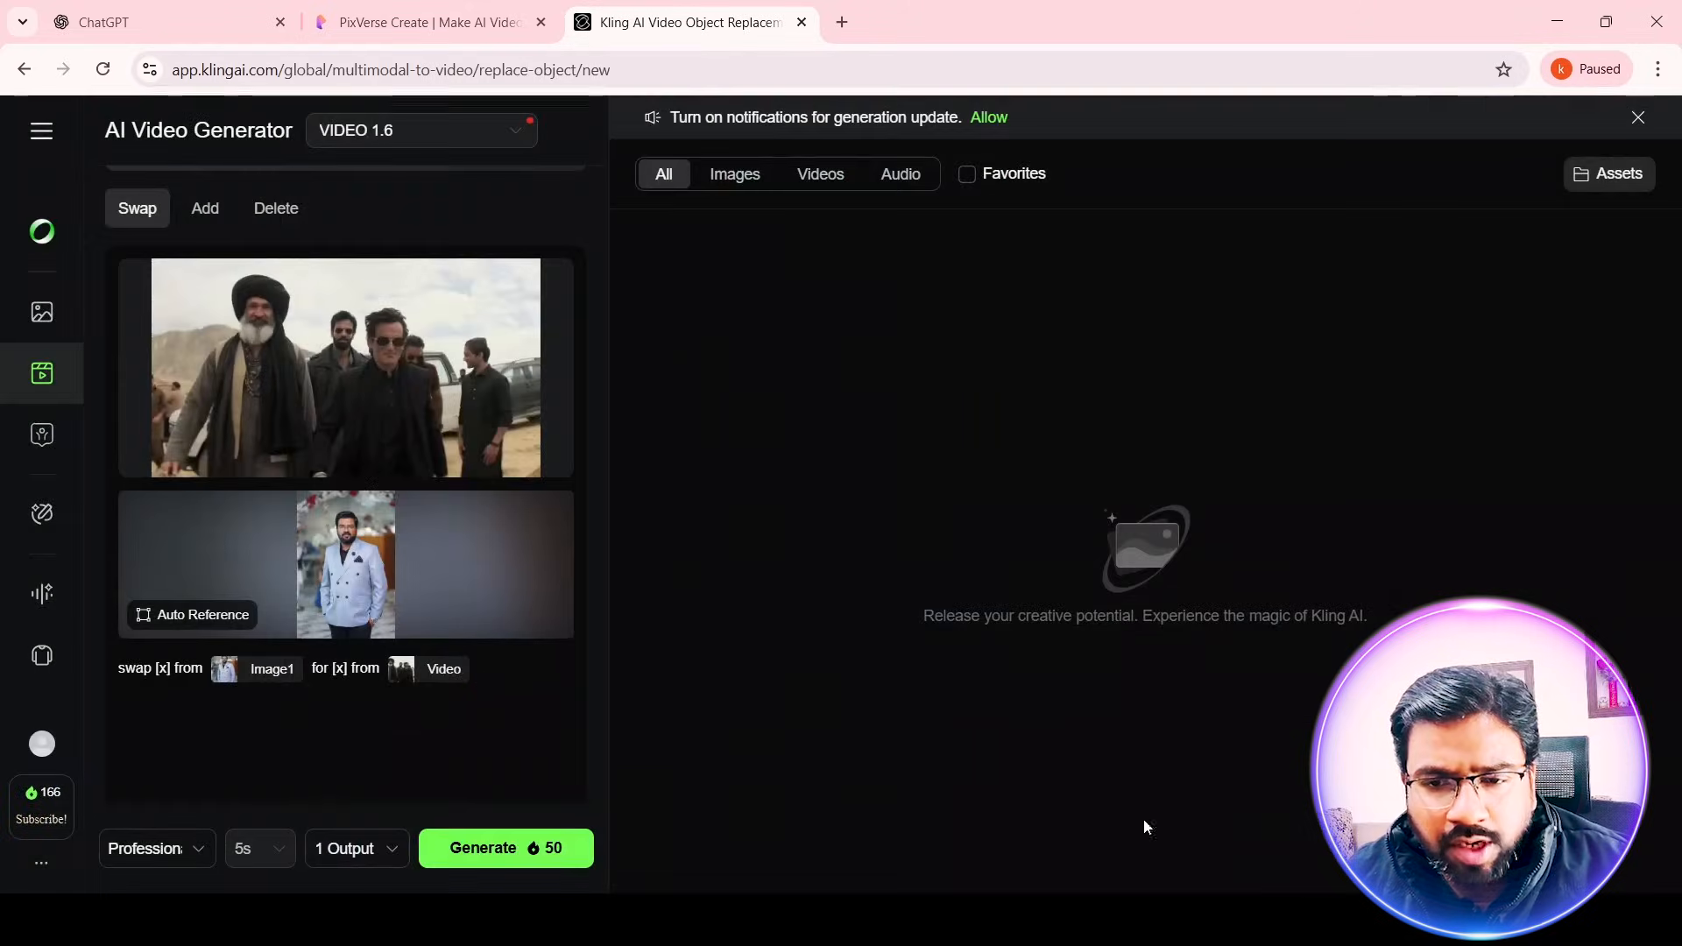
Step: Fill in the swap prompt's placeholders with "Face" for Image1 and "selected person" for the video
{"action": "scroll", "coordinate": [361, 543], "scroll_direction": "down", "scroll_amount": 3}
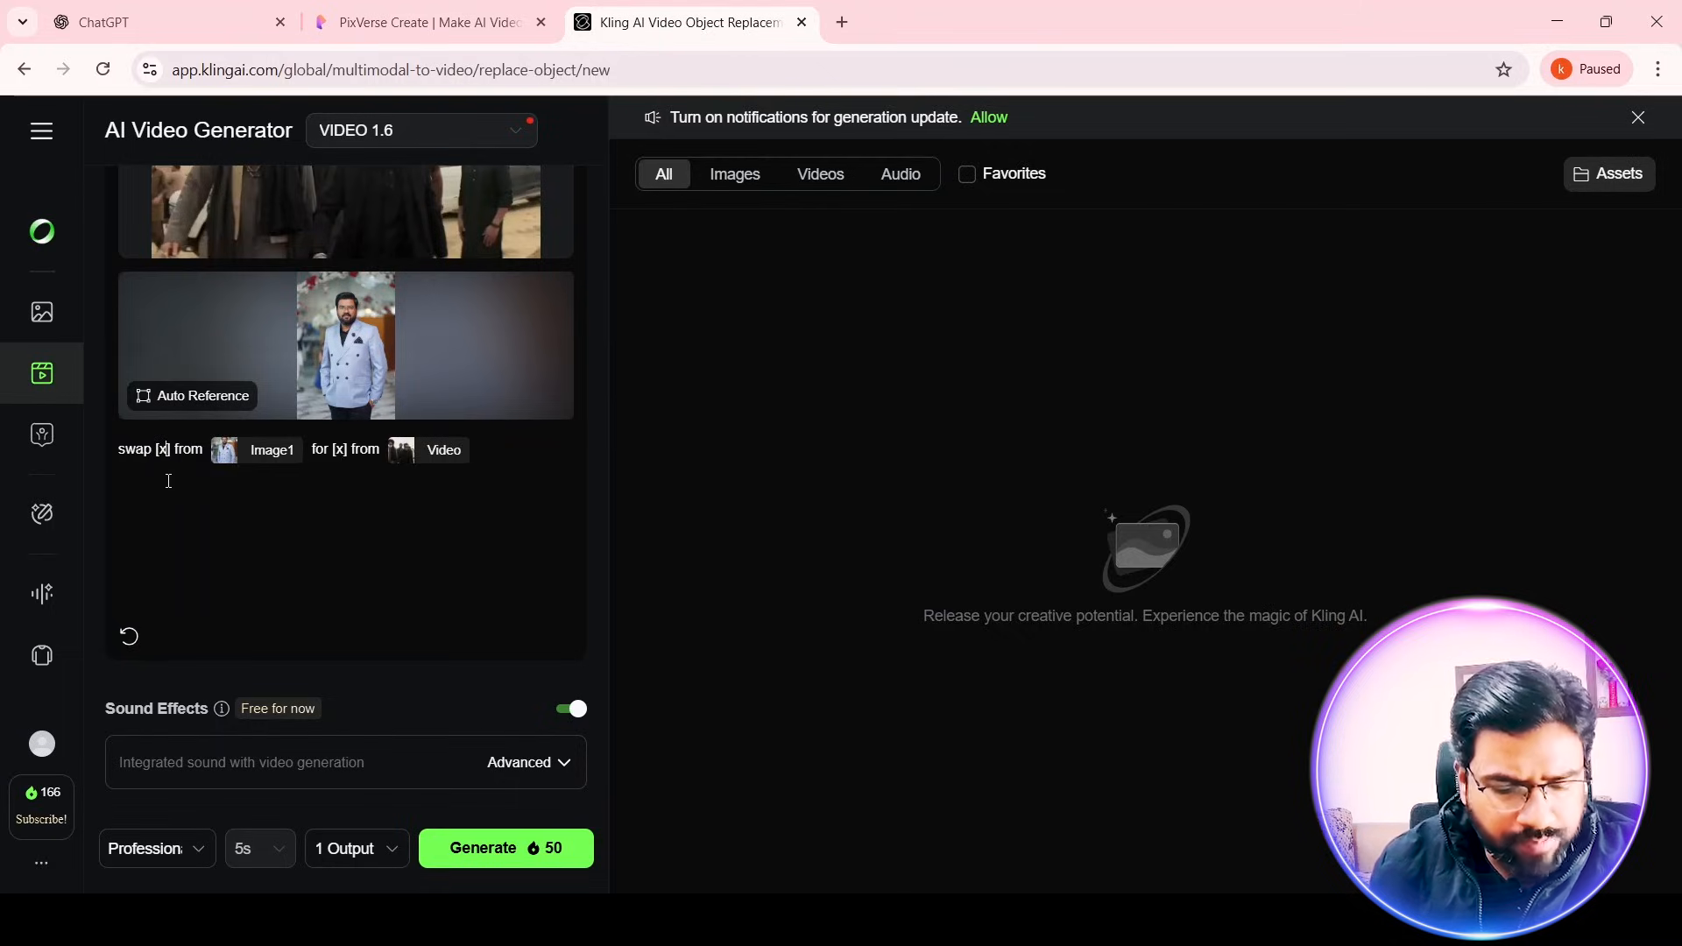
{"action": "key", "text": "BackSpace"}
{"action": "type", "text": "Face"}
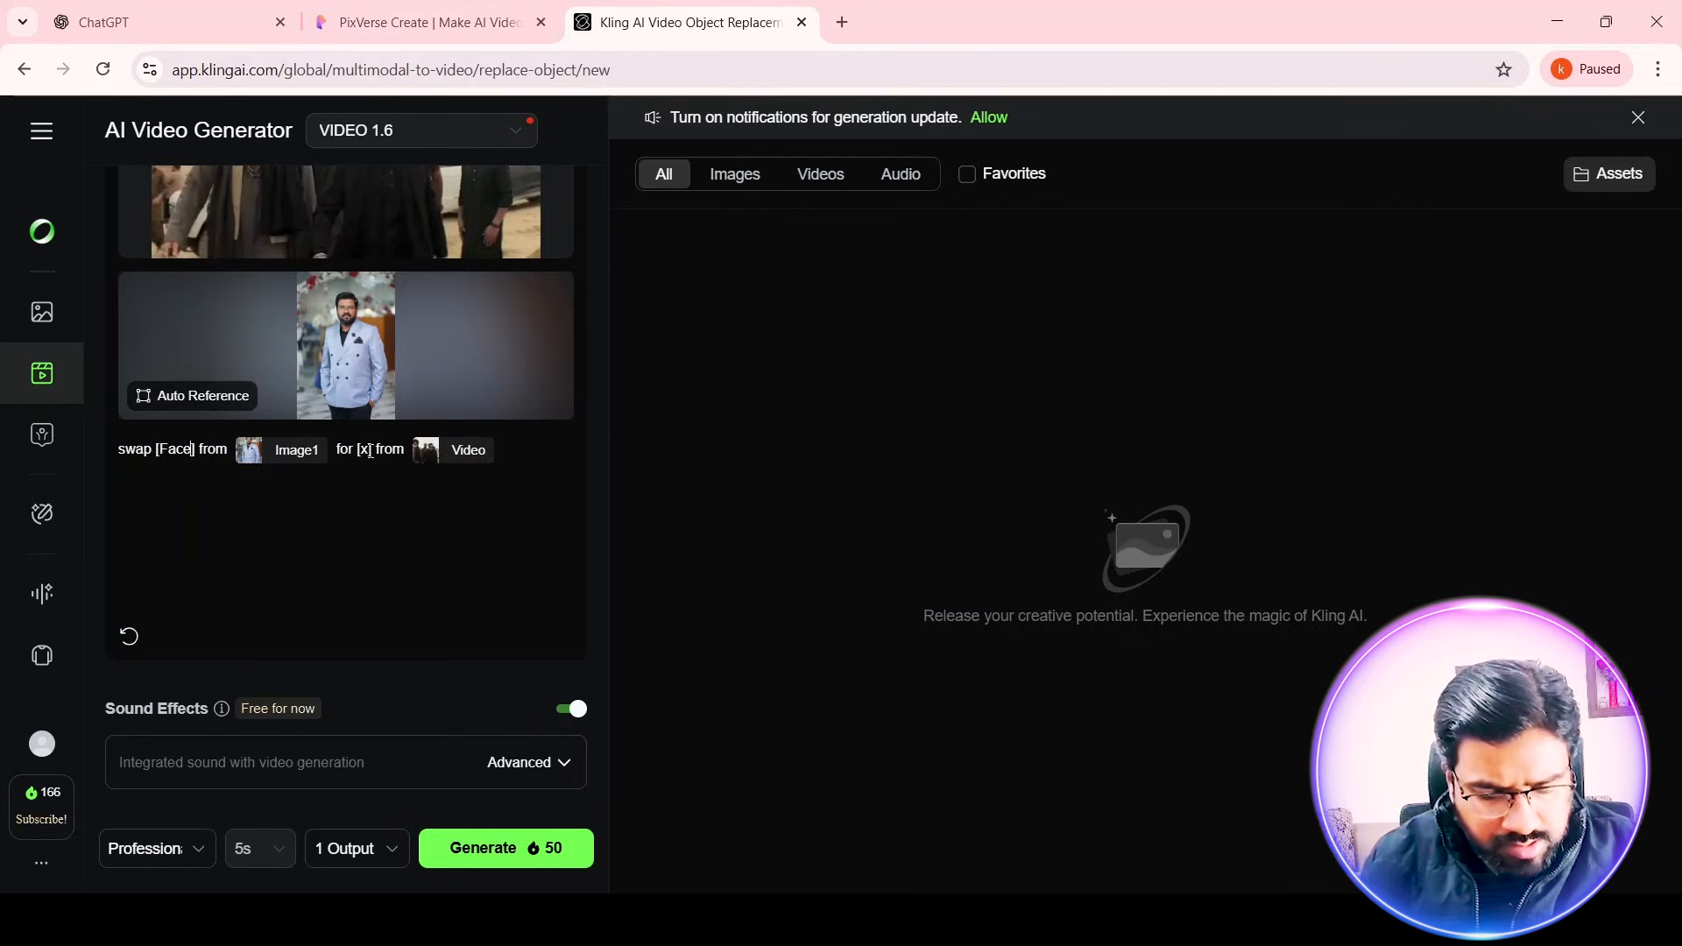
{"action": "double_click", "coordinate": [370, 451]}
{"action": "type", "text": "selec"}
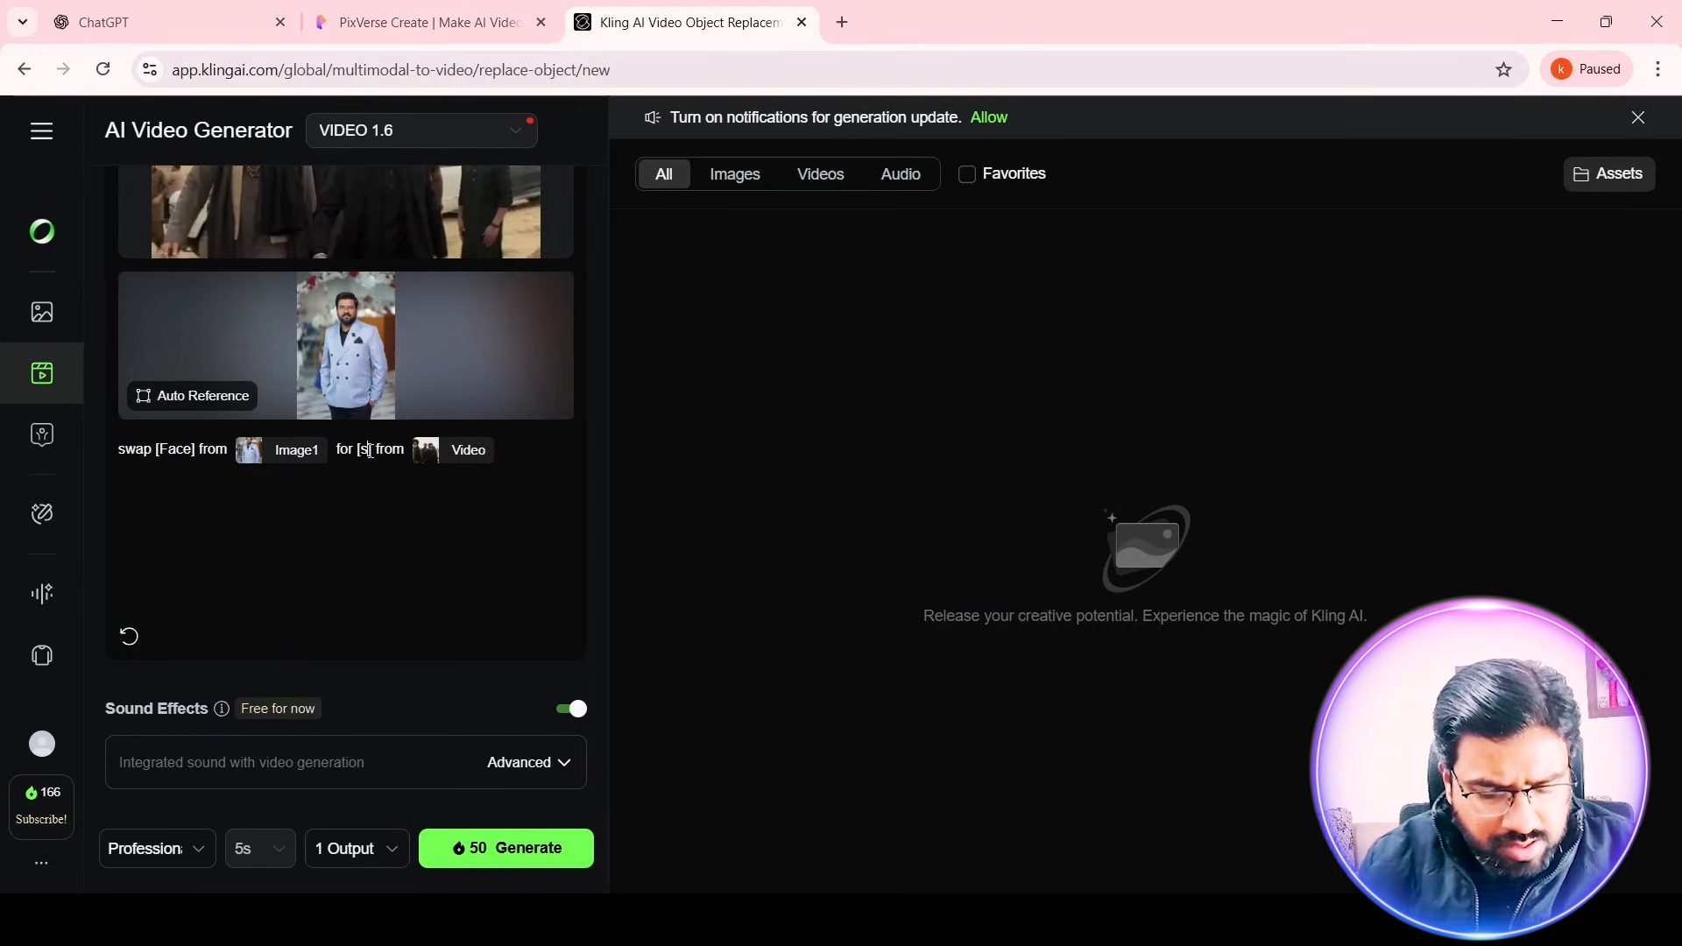
{"action": "type", "text": "ted person"}
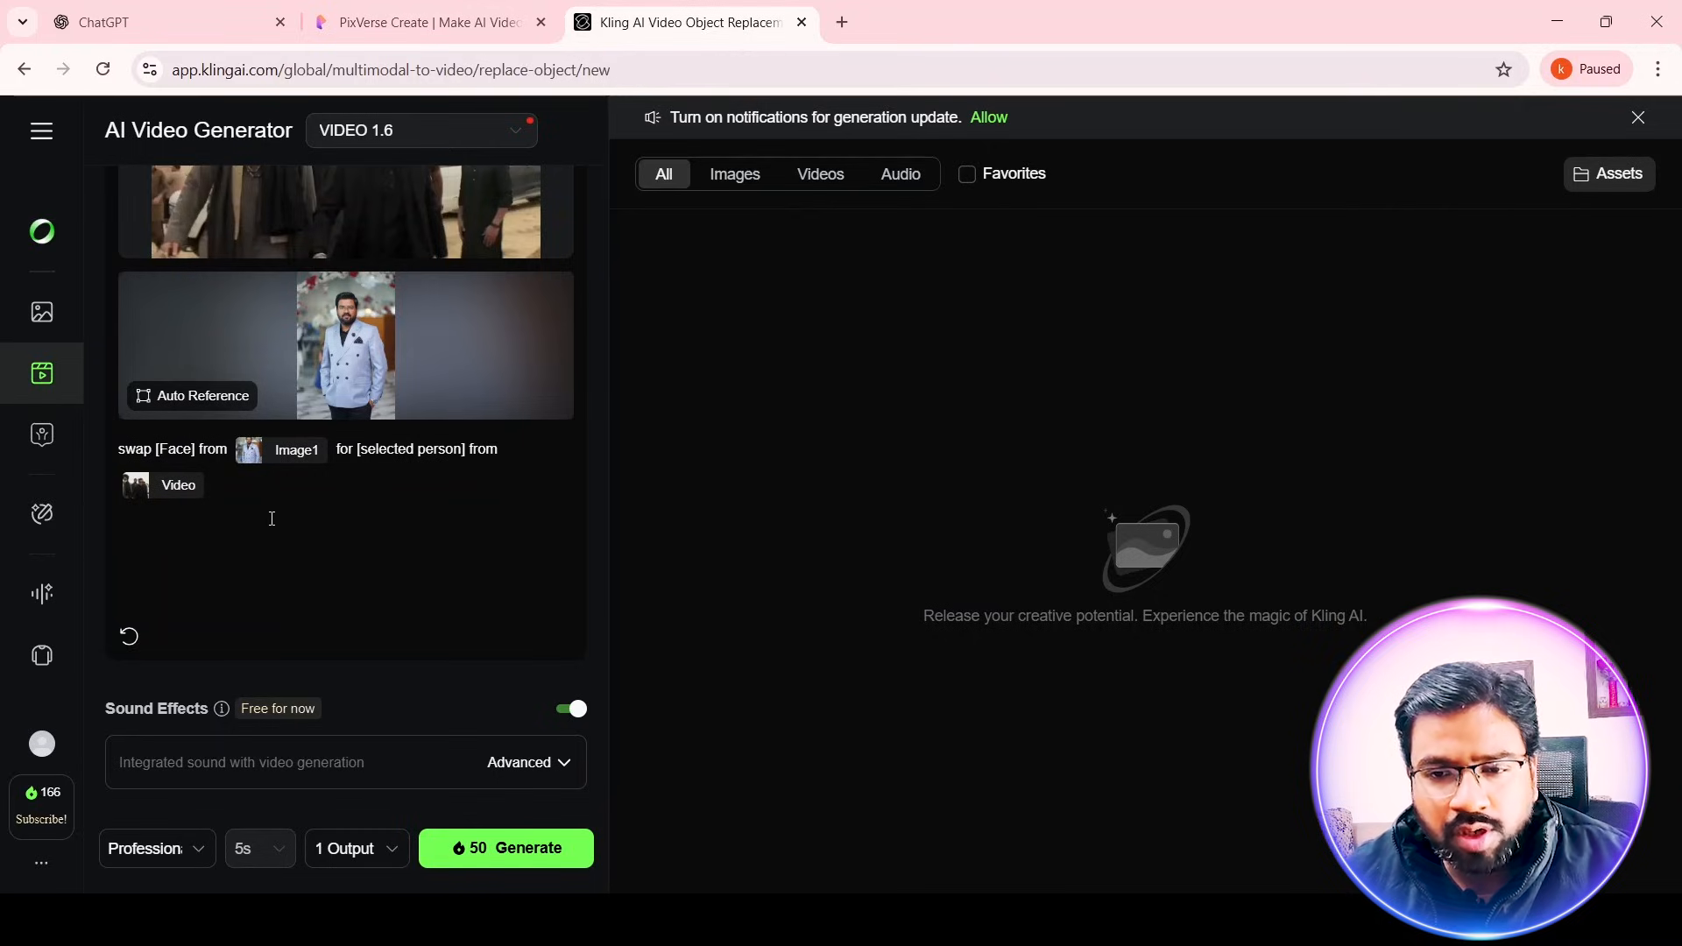
{"action": "scroll", "coordinate": [394, 561], "scroll_direction": "up", "scroll_amount": 2}
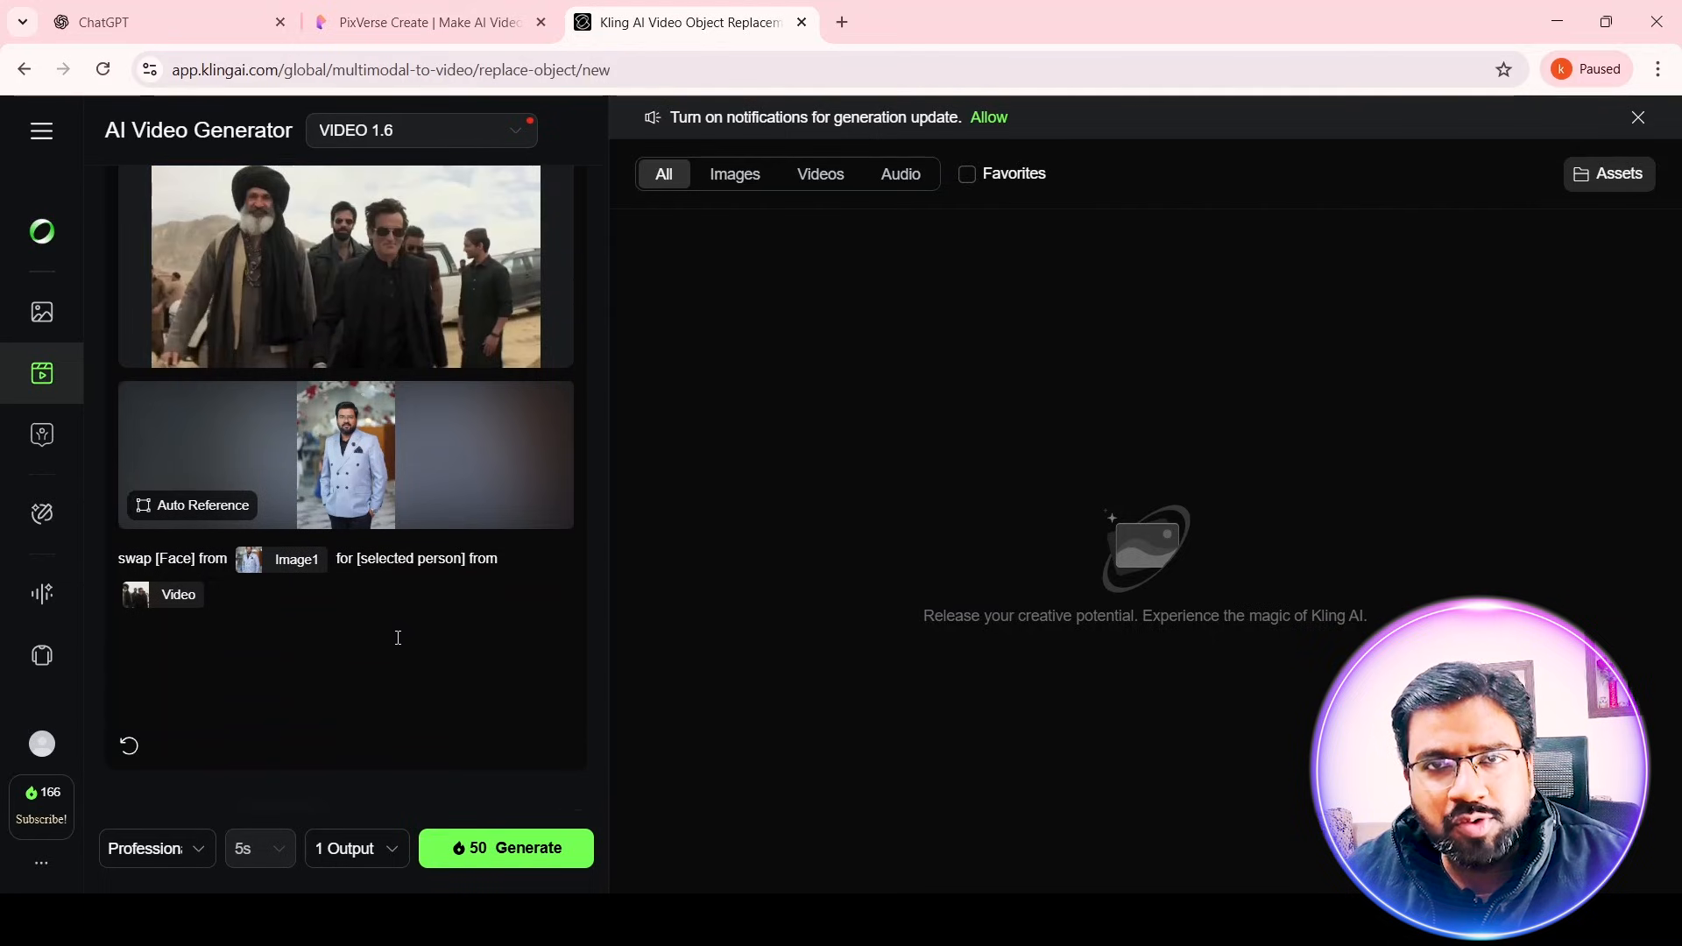
{"action": "scroll", "coordinate": [447, 556], "scroll_direction": "down", "scroll_amount": 2}
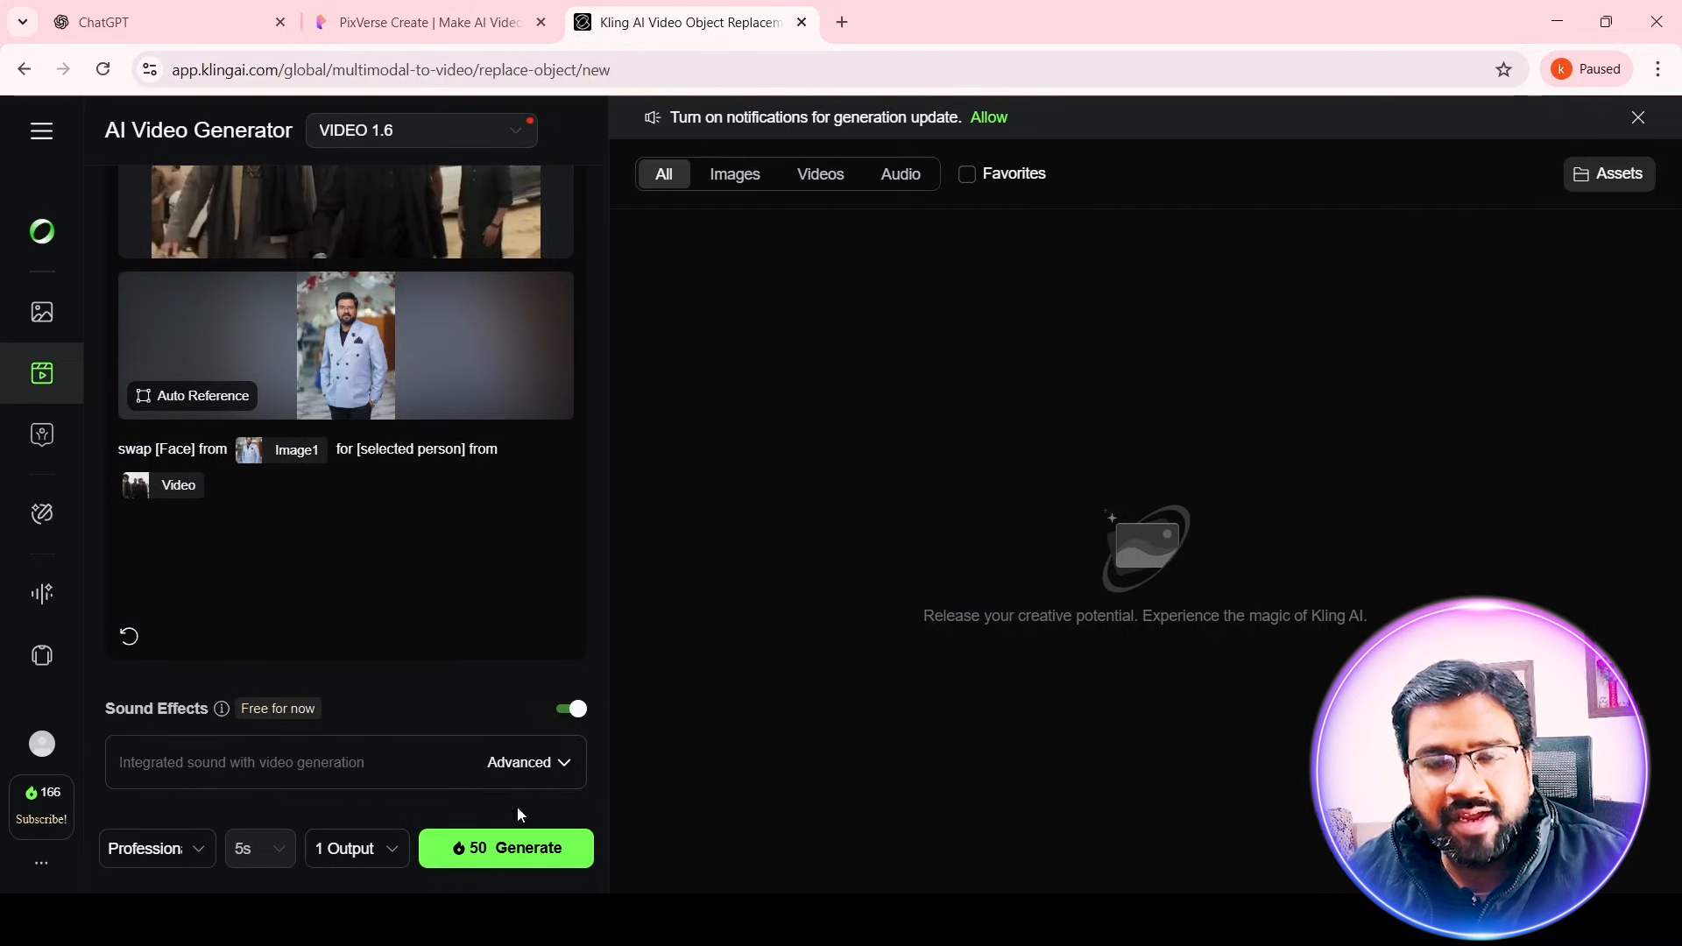